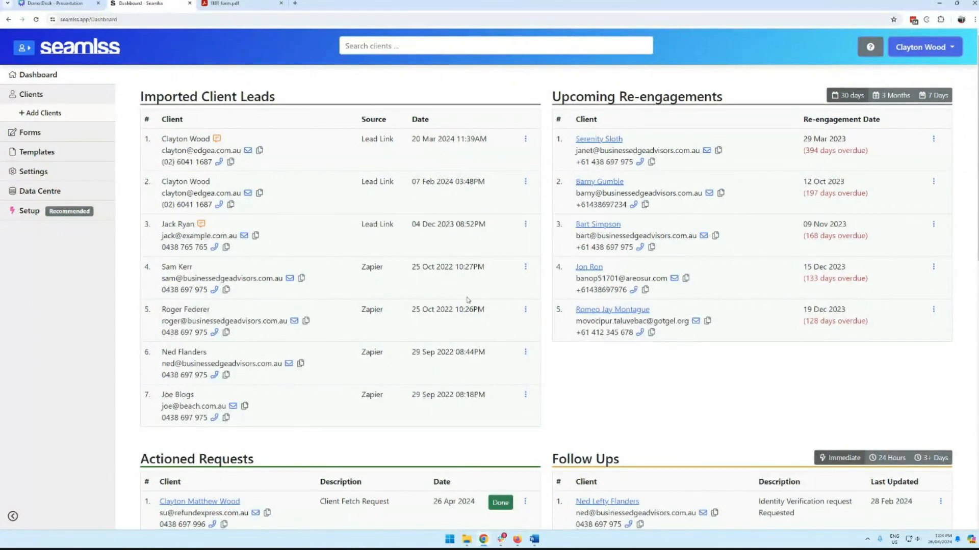
Step: Open the re-engaged client's record from the Dashboard's Actioned Requests table
scroll(432, 290, "down", 4)
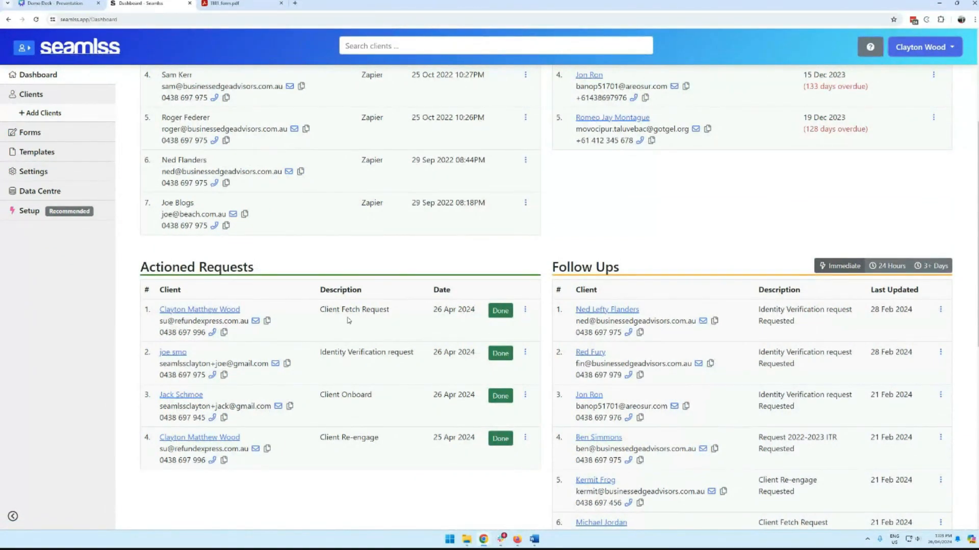
left_click(224, 310)
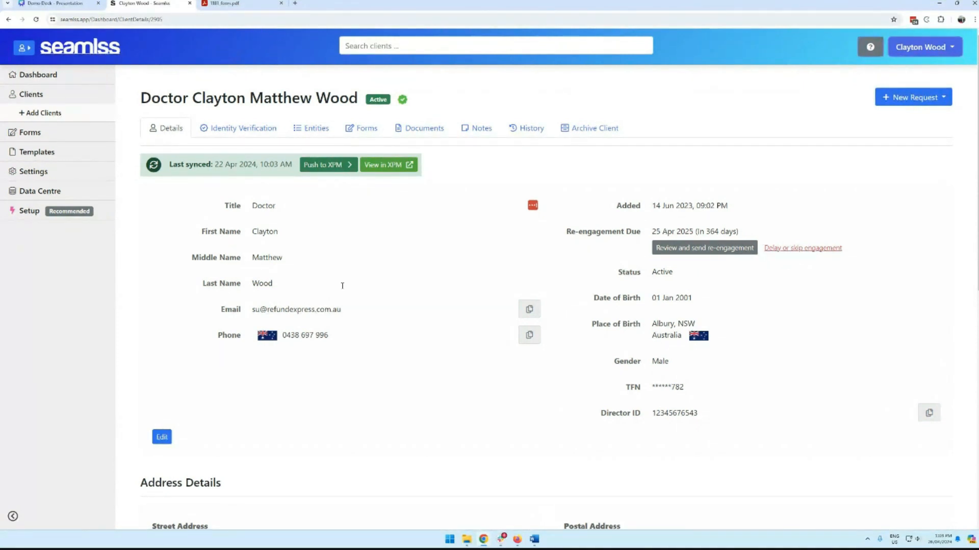
Step: Start the re-engagement review, excluding the super fund and COOKIE CORPORATION PTY. LTD
left_click(704, 248)
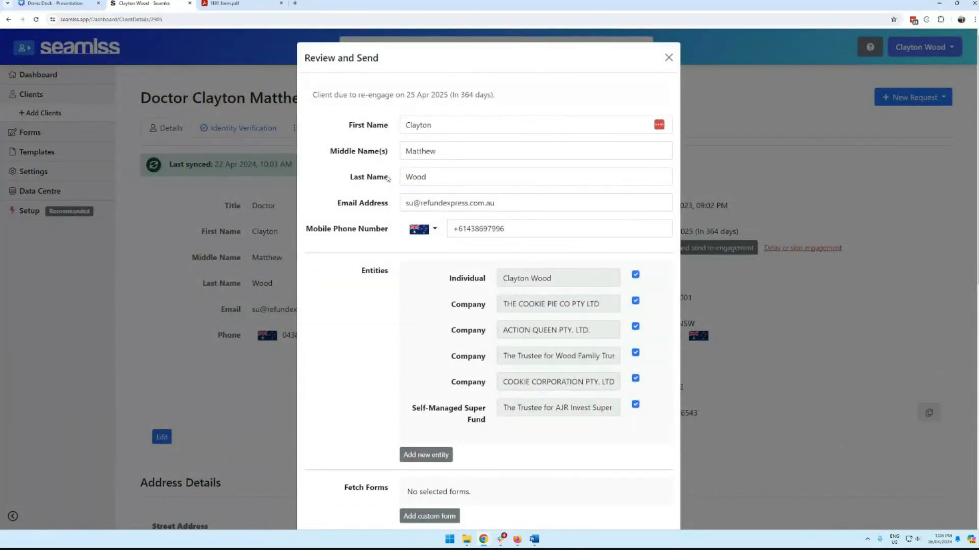
left_click(635, 404)
left_click(636, 378)
left_click(635, 353)
scroll(637, 362, "down", 3)
scroll(625, 361, "down", 1)
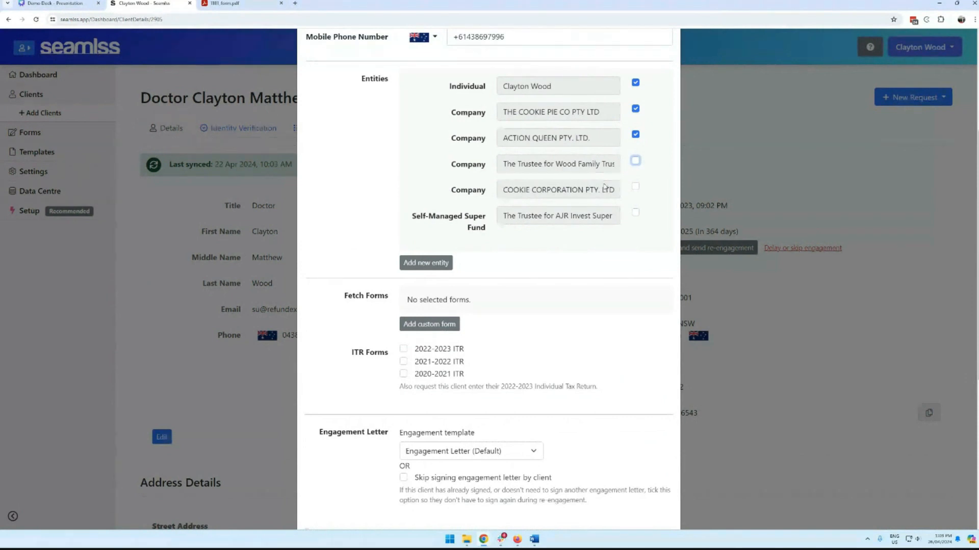
scroll(620, 184, "down", 1)
Step: Keep the family trust company ticked and bring up the list of custom forms to fetch
left_click(637, 125)
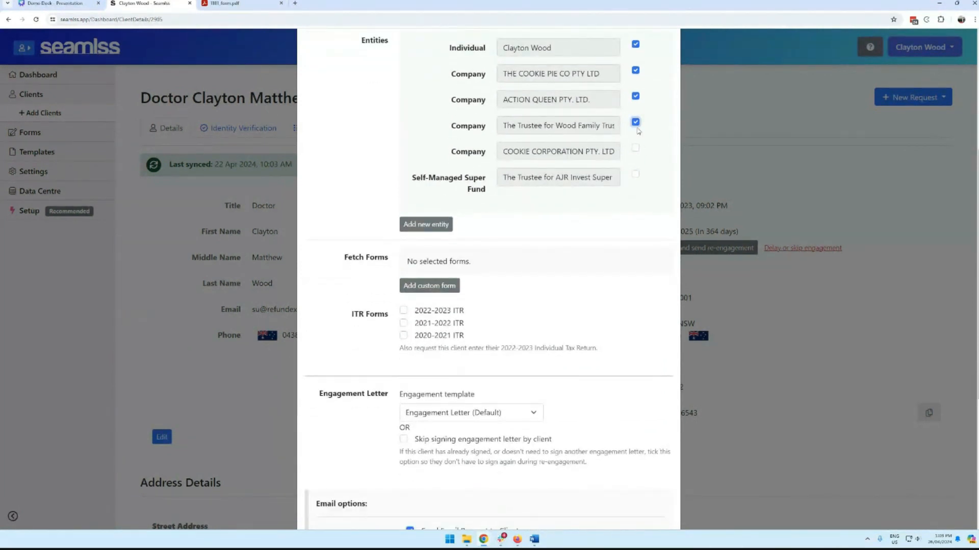
scroll(616, 228, "down", 2)
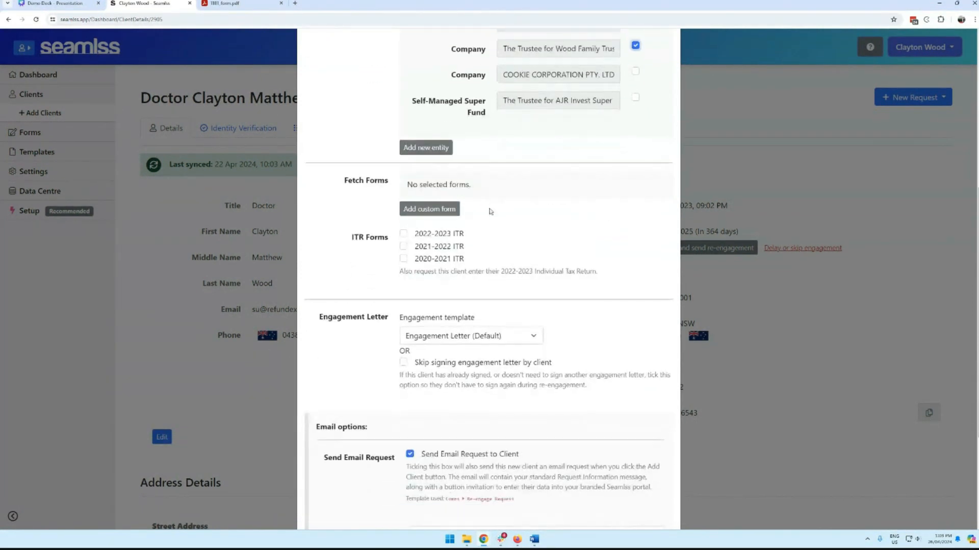
left_click(433, 209)
left_click(474, 212)
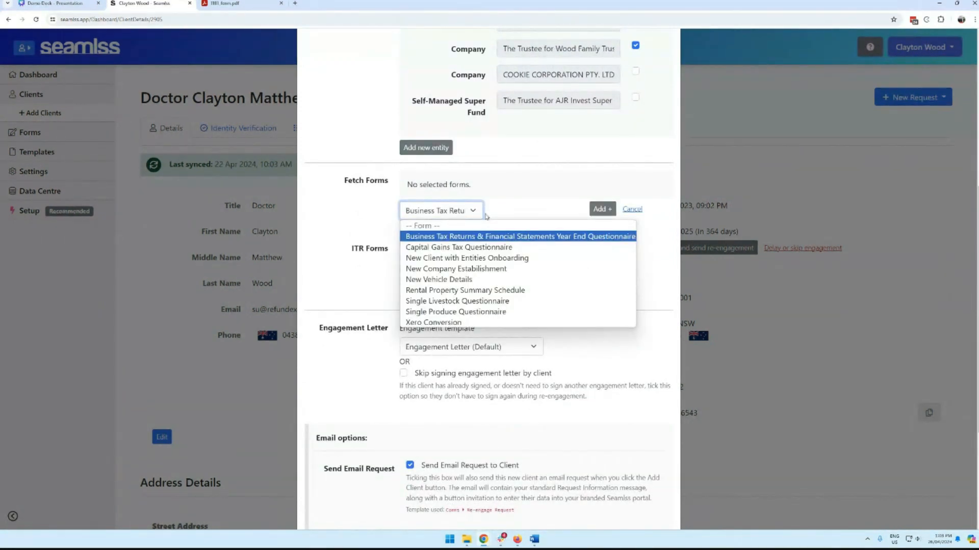
Step: Add the Business Tax Returns questionnaire and also request the 2022-2023 ITR
left_click(509, 237)
left_click(602, 211)
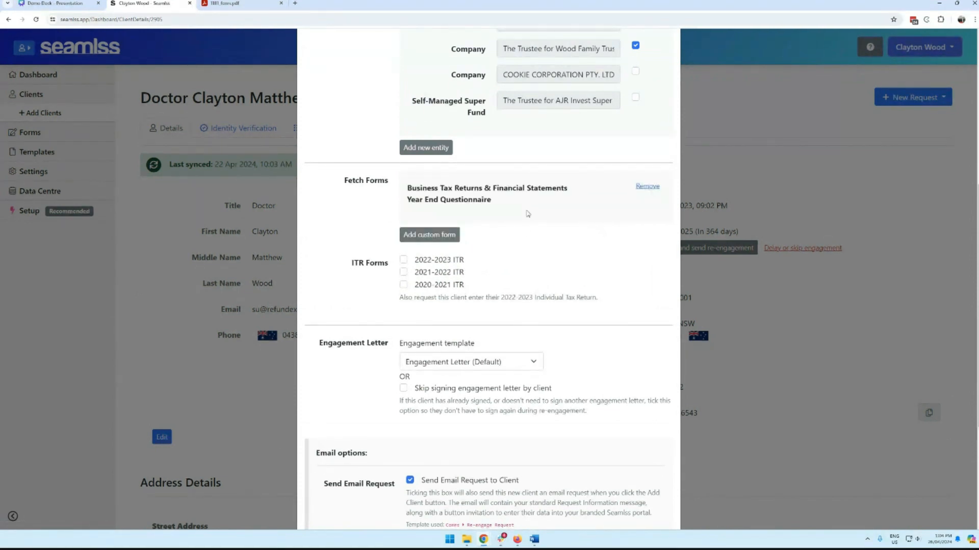
scroll(527, 213, "down", 2)
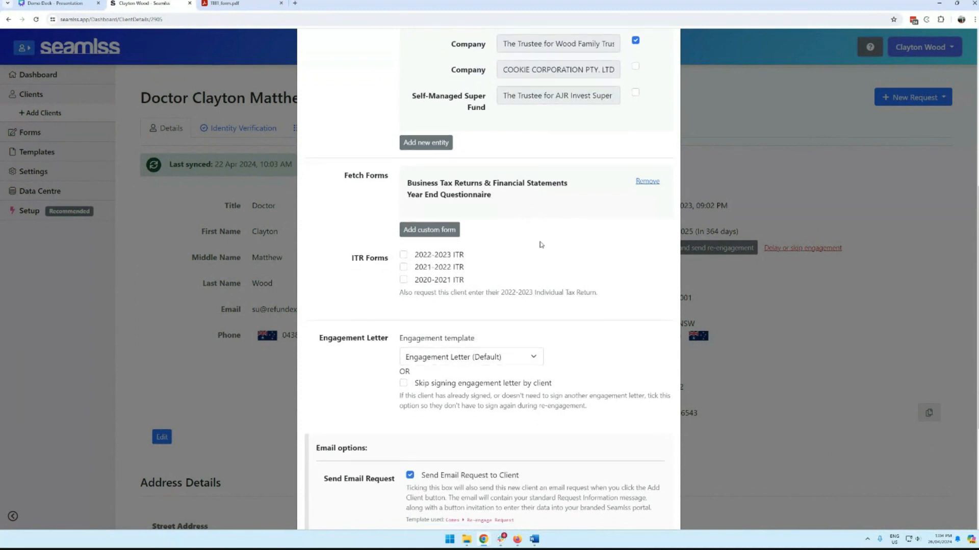
left_click(443, 184)
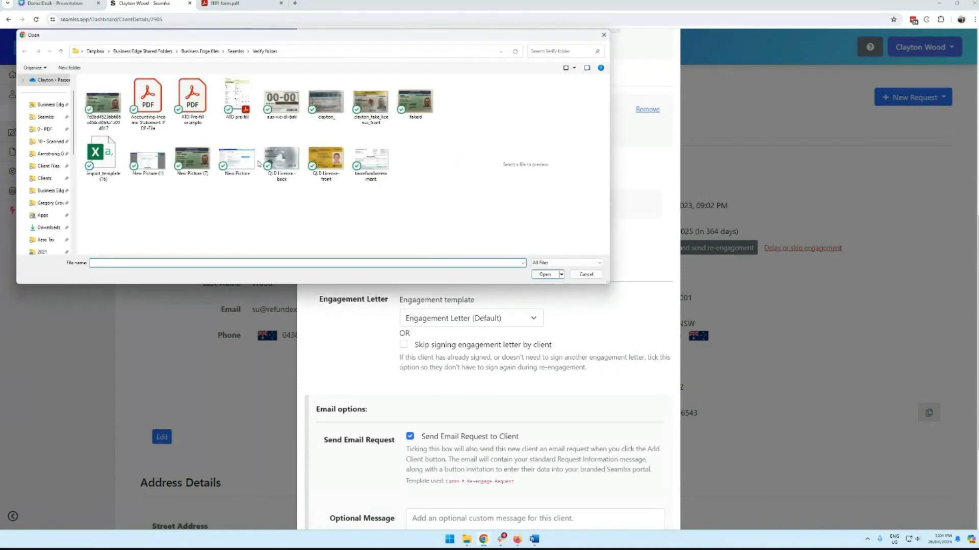
Step: Attach ATO pre-fill.pdf and send the re-engagement request
left_click(245, 100)
left_click(545, 275)
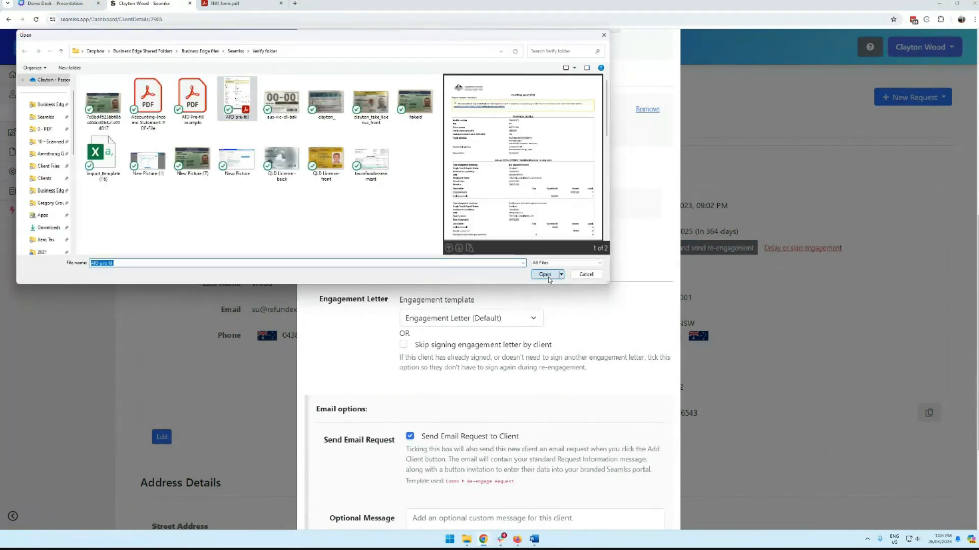
scroll(564, 278, "down", 2)
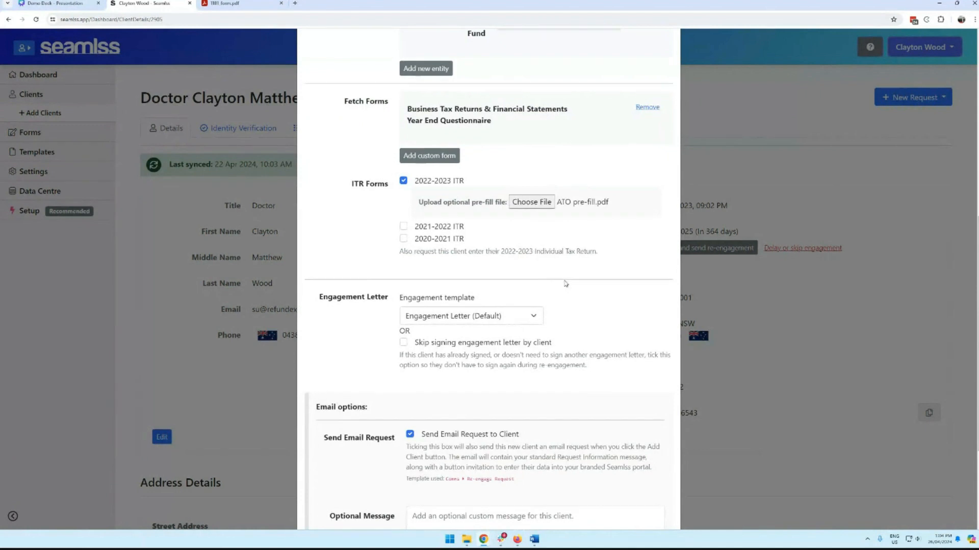
scroll(487, 268, "down", 2)
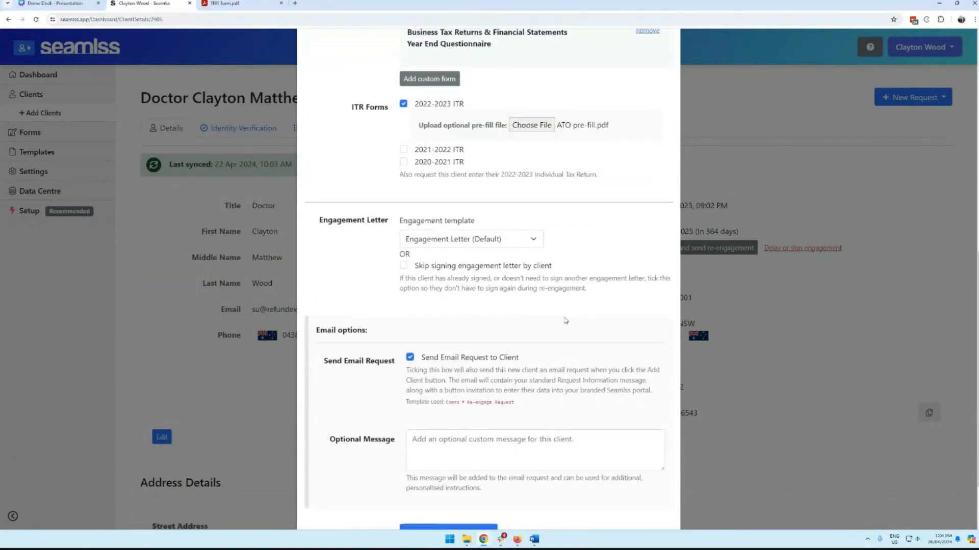
left_click(465, 460)
left_click(660, 141)
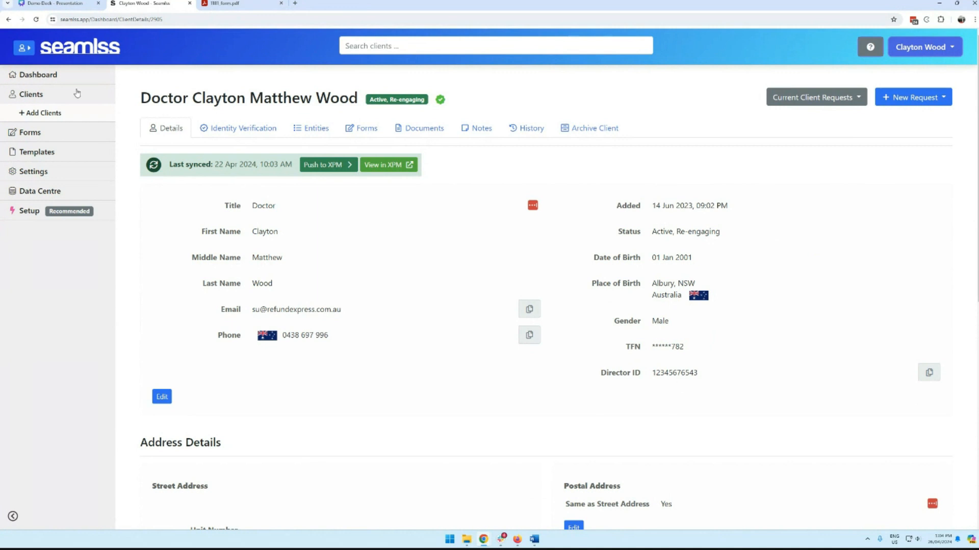
Step: In the client portal's Client Re-engage request, confirm the Individual details are unchanged
left_click(28, 52)
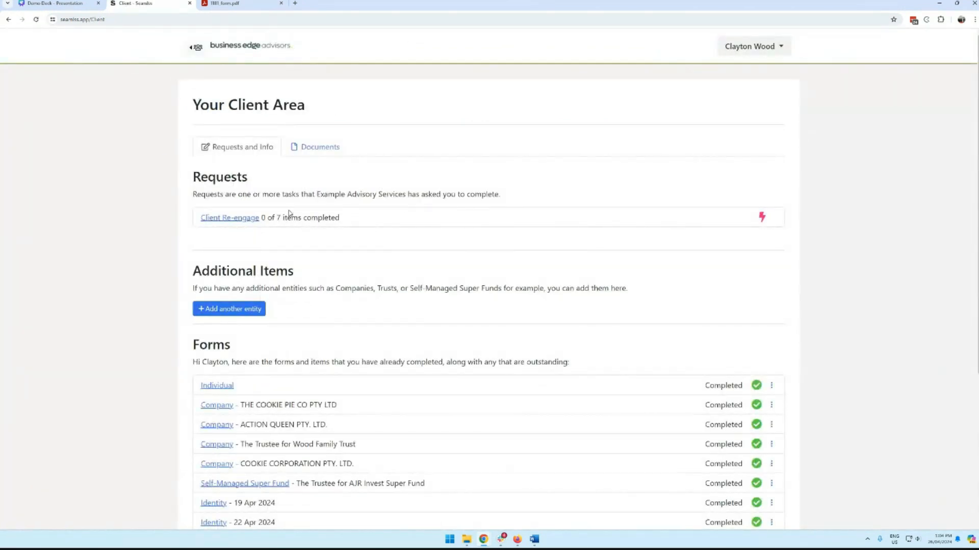
left_click(216, 218)
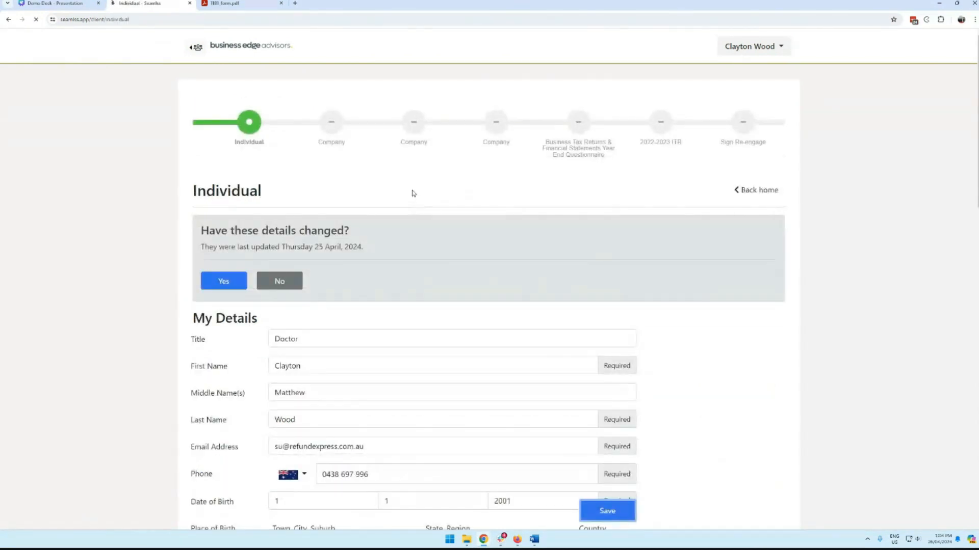
scroll(679, 271, "down", 7)
scroll(751, 315, "down", 3)
scroll(745, 317, "up", 8)
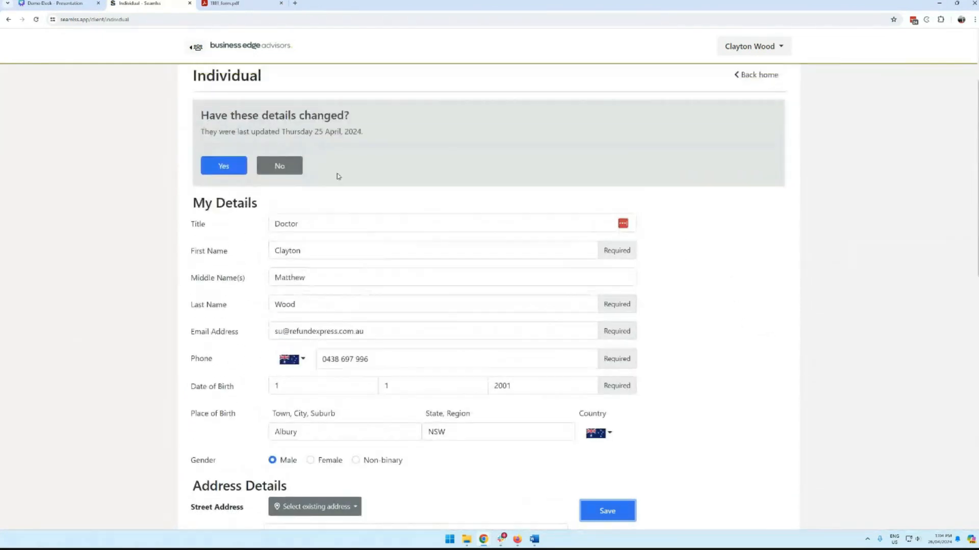
left_click(291, 167)
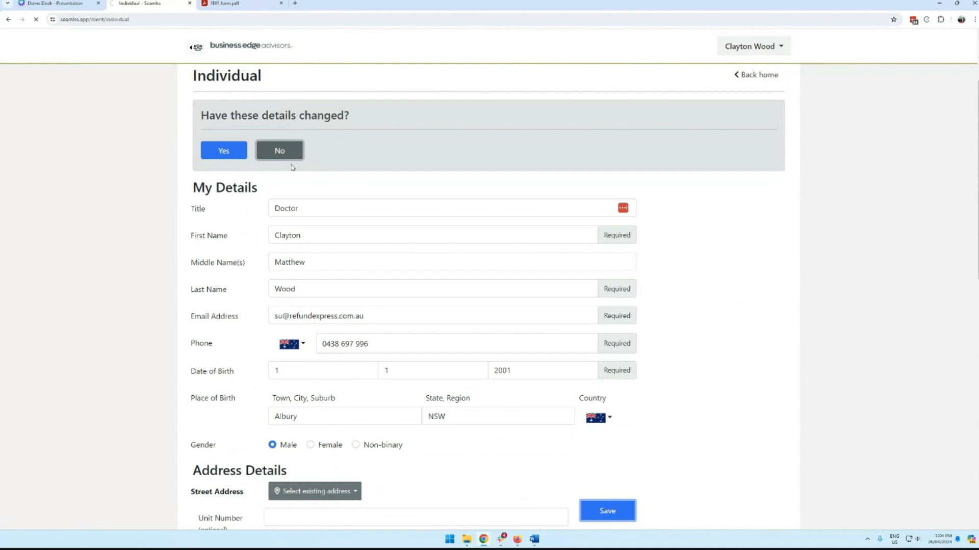
scroll(413, 269, "down", 3)
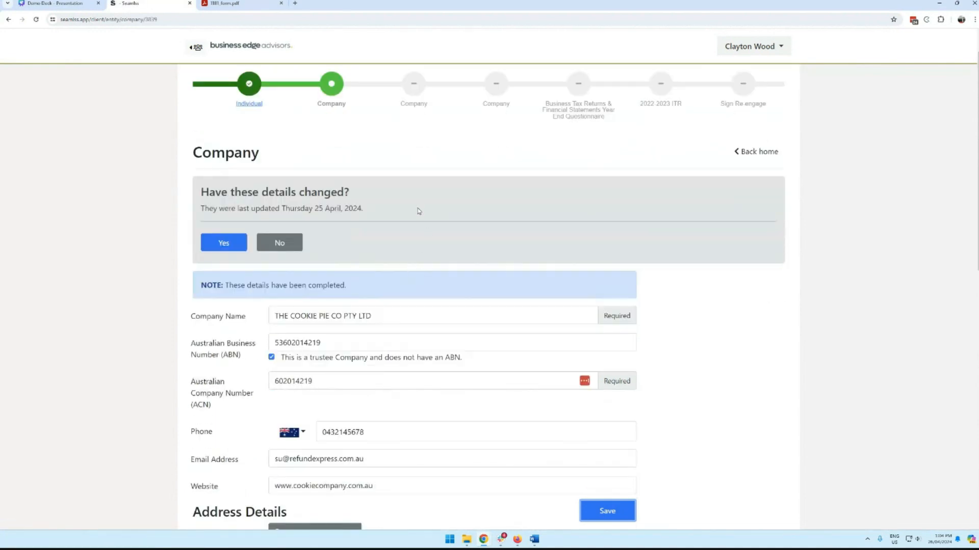
scroll(474, 256, "down", 9)
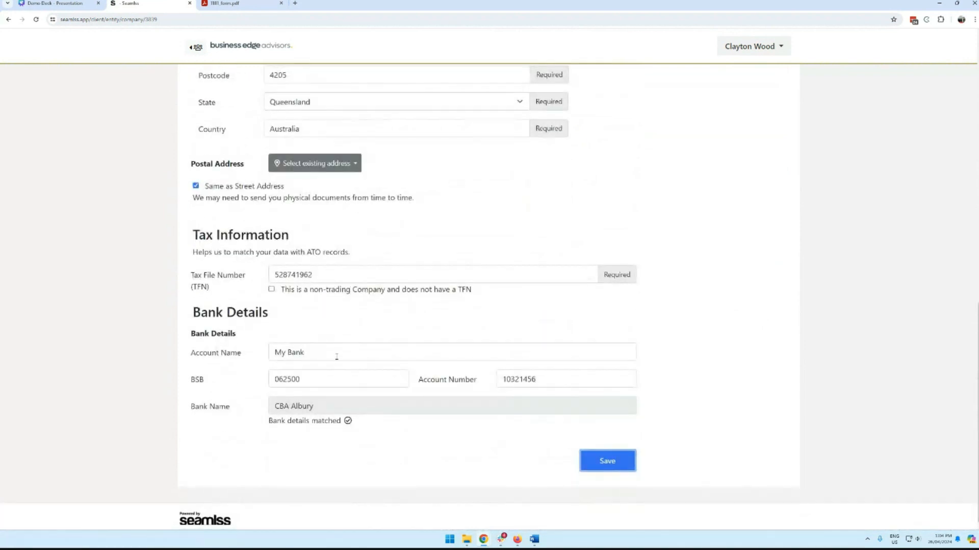
left_click_drag(337, 356, 187, 349)
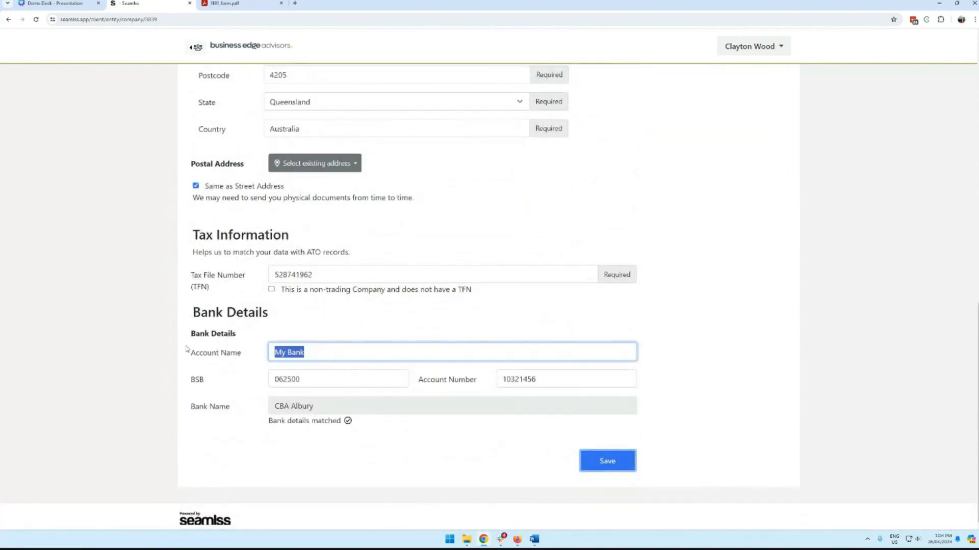
double_click(314, 380)
key("Tab")
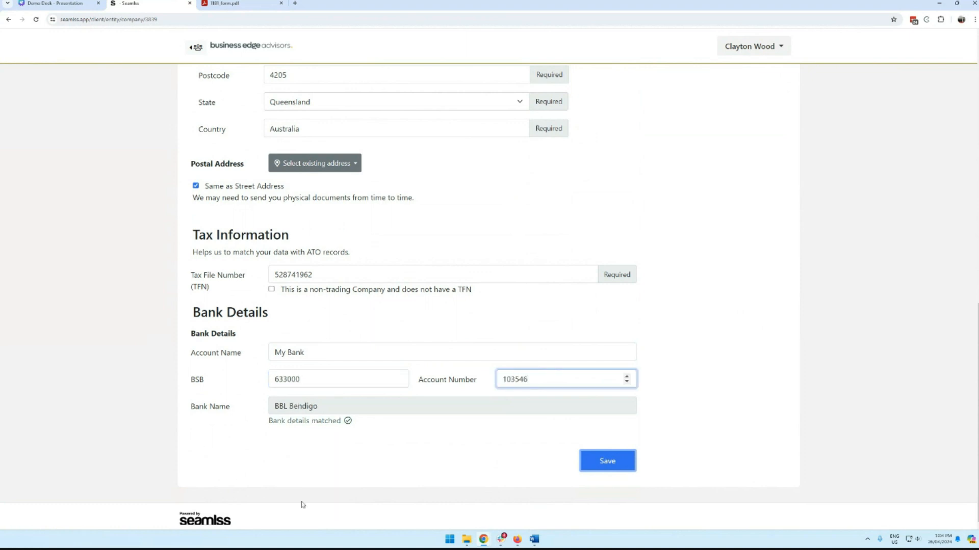
left_click(595, 468)
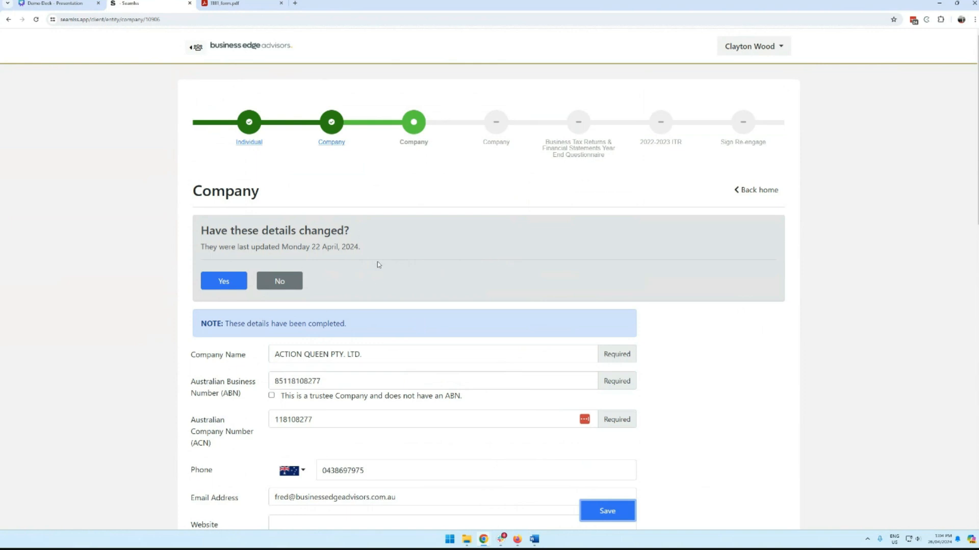
left_click(291, 286)
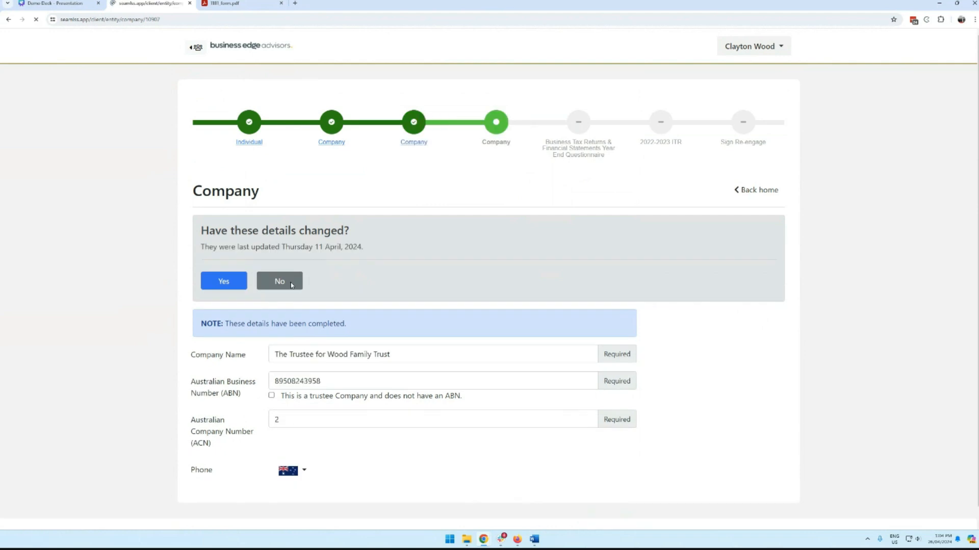
left_click(291, 286)
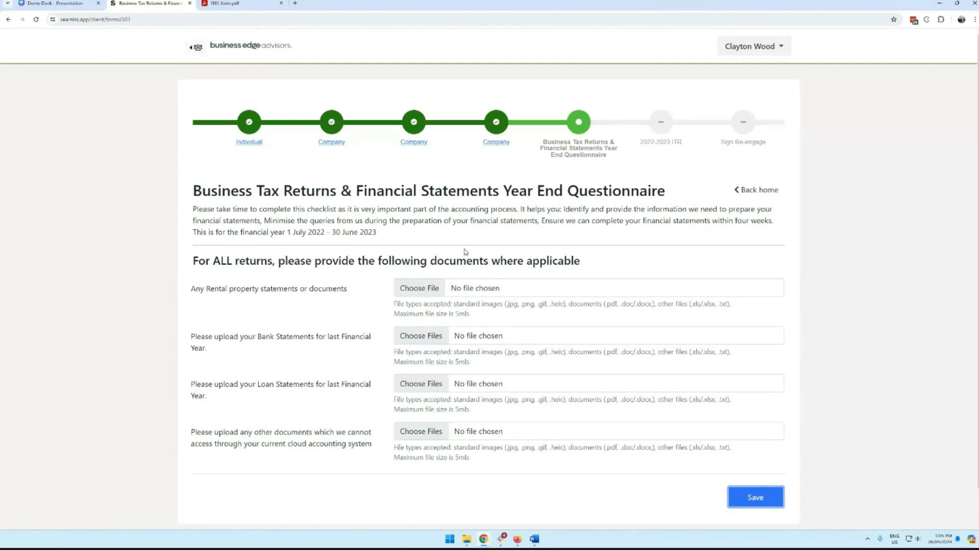
Step: Attach ATO Pre-fill example.pdf as the bank statements upload
scroll(478, 251, "down", 1)
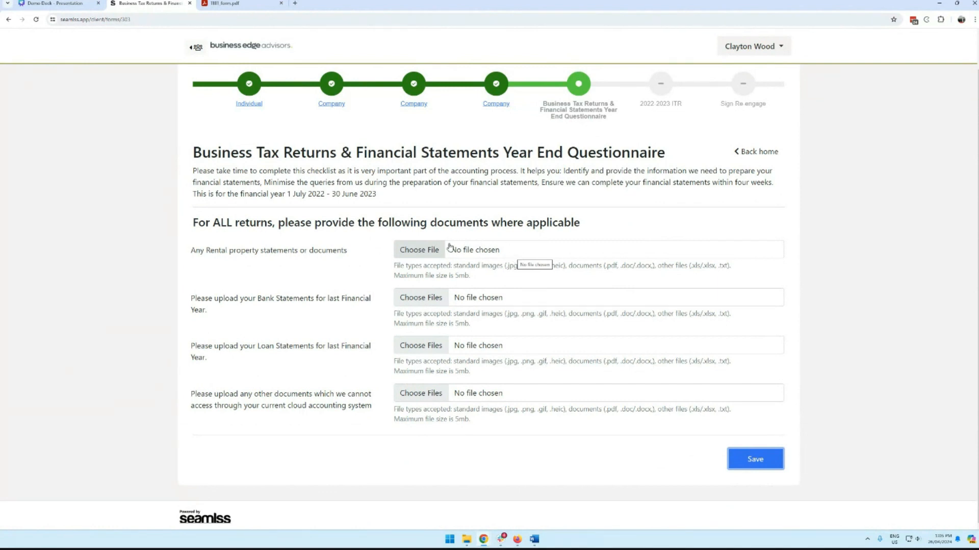
left_click(434, 250)
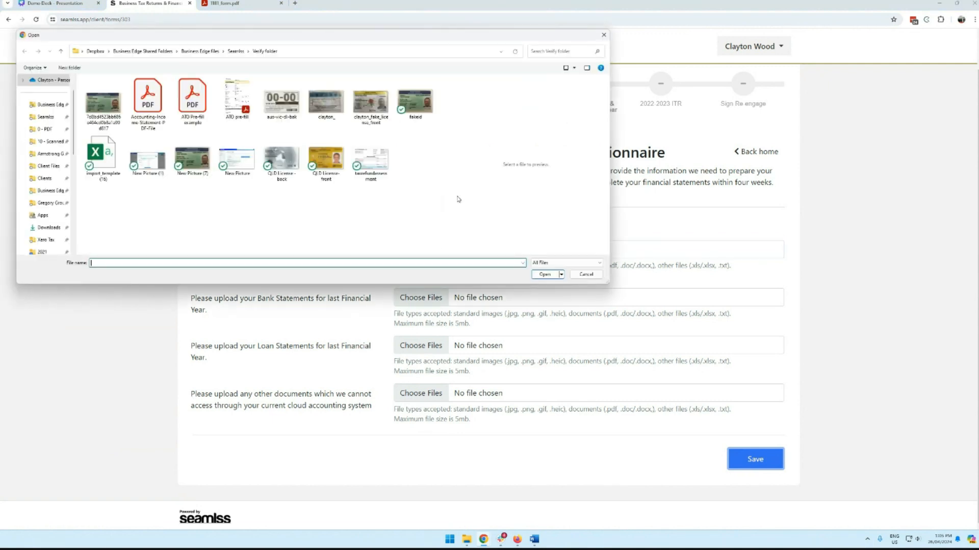
key("Escape")
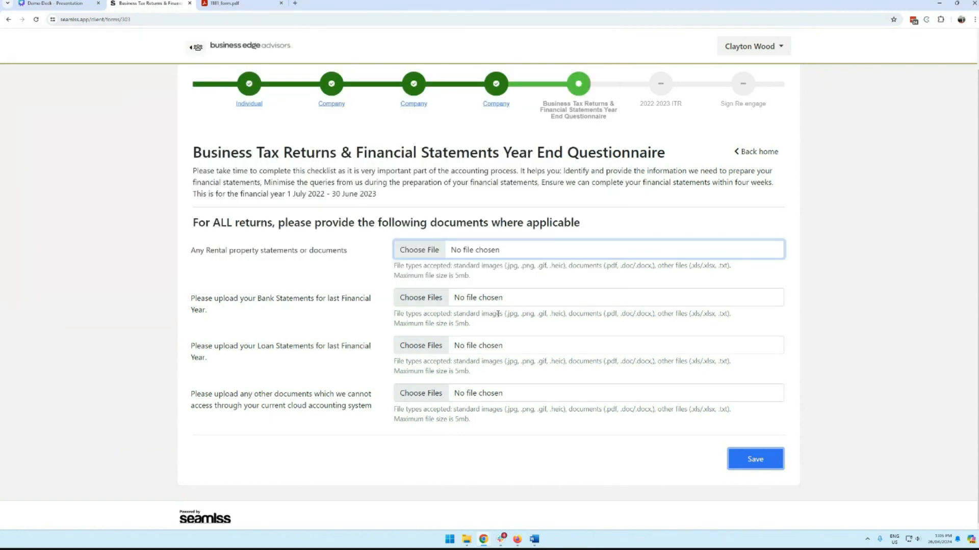
left_click(509, 250)
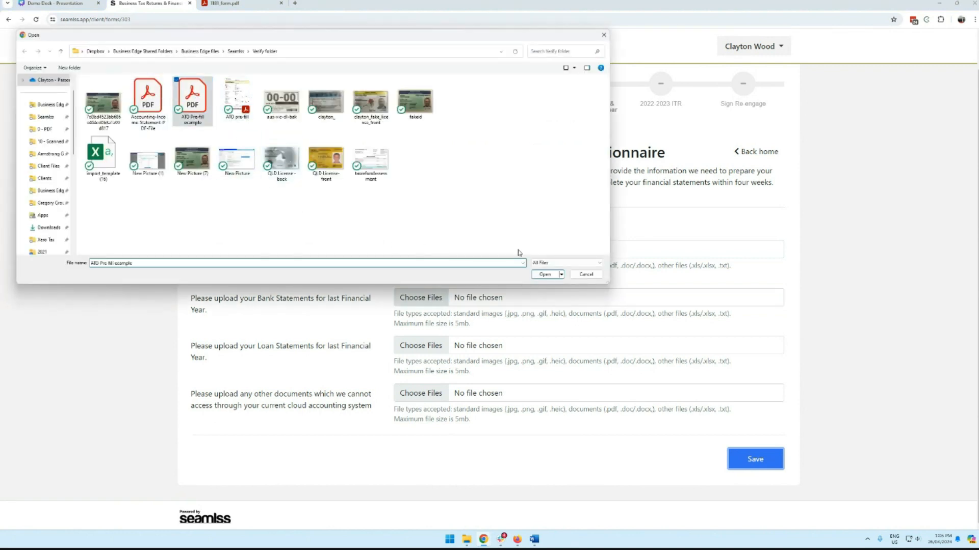
left_click(544, 274)
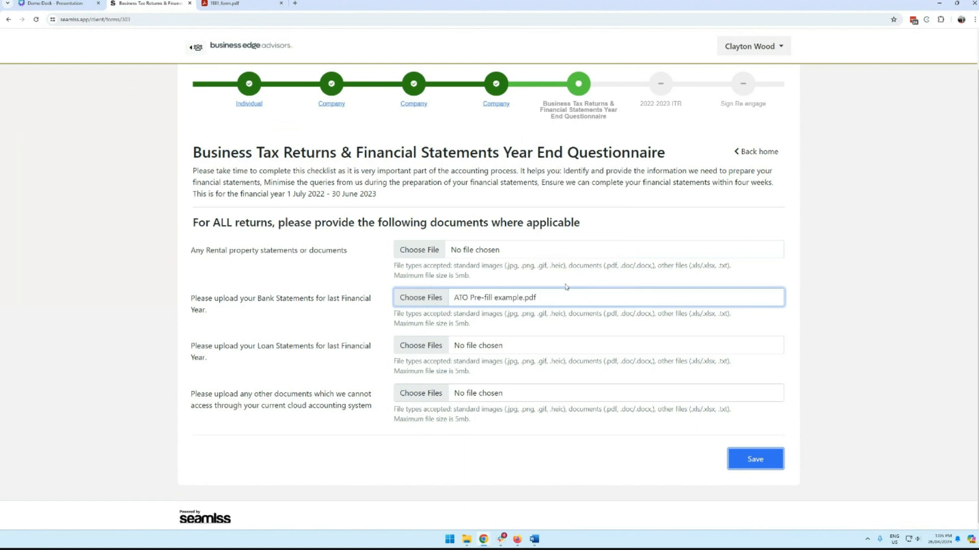
Step: Attach New Picture (1).png to loan statements and import_template (16).csv to other documents, then save
left_click(449, 350)
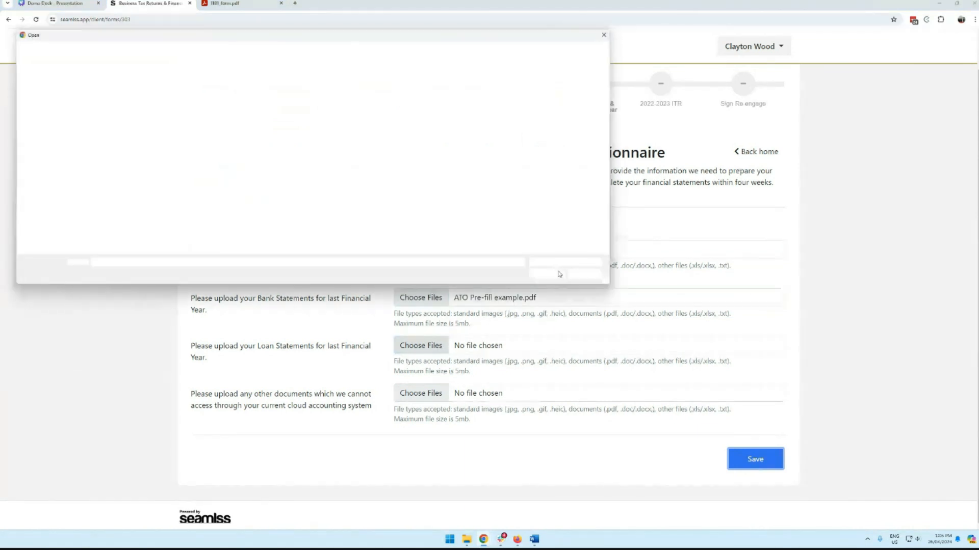
left_click(134, 167)
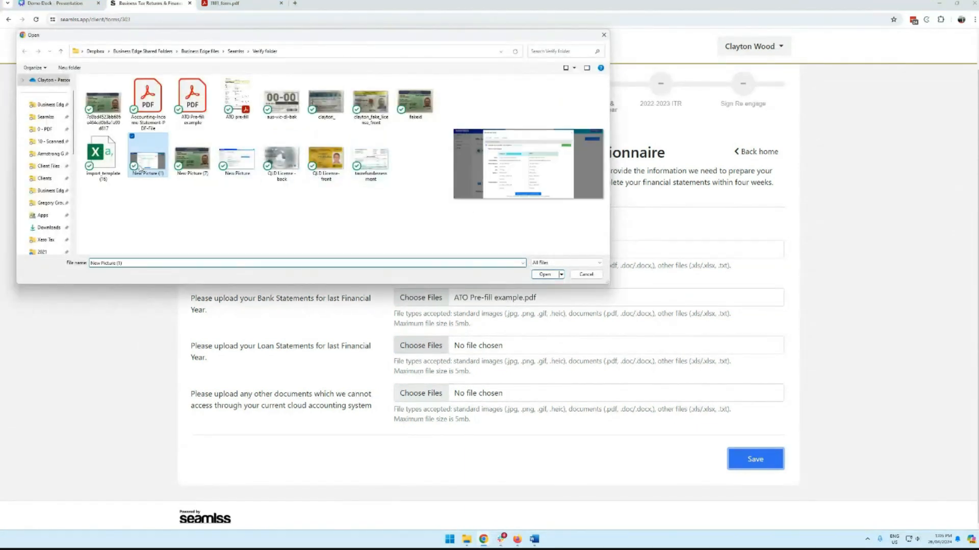
left_click(544, 274)
left_click(422, 400)
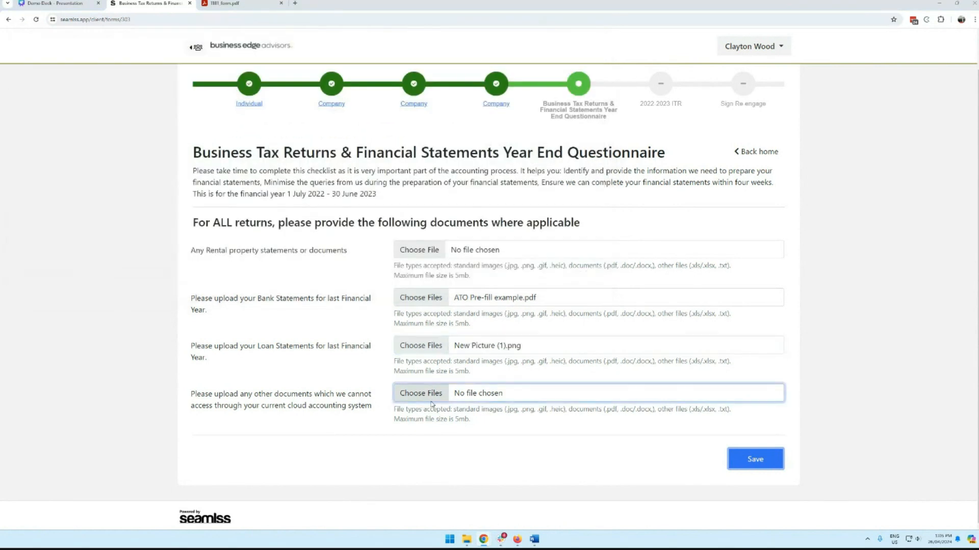
left_click(105, 168)
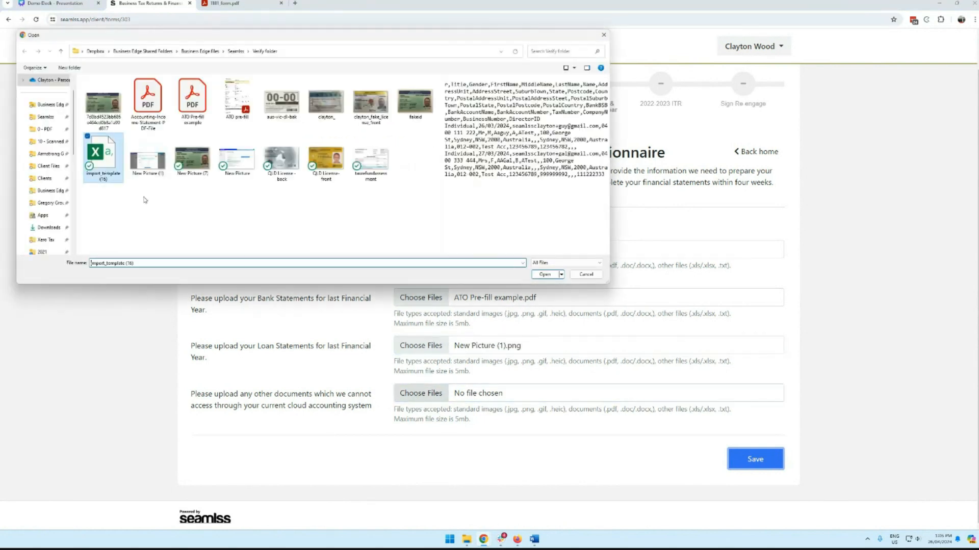
left_click(548, 274)
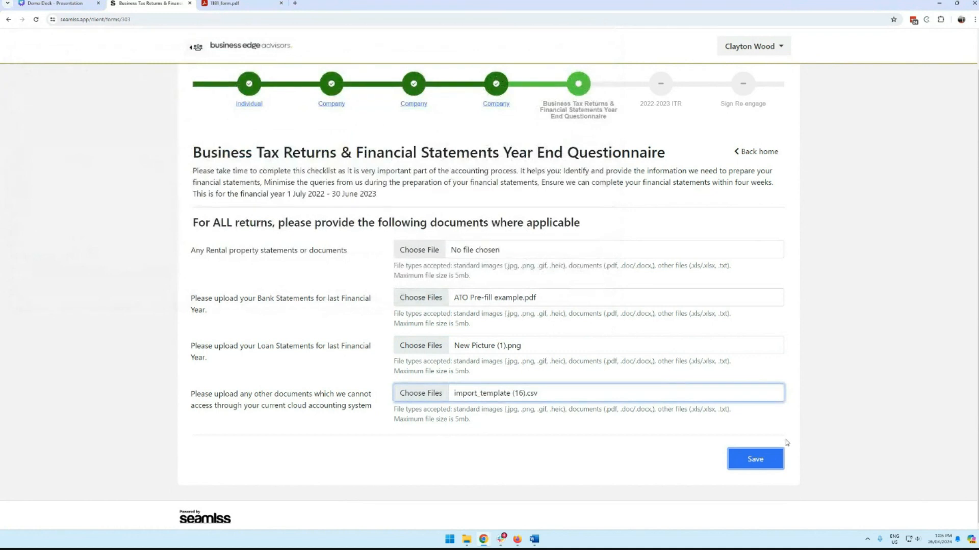
left_click(765, 459)
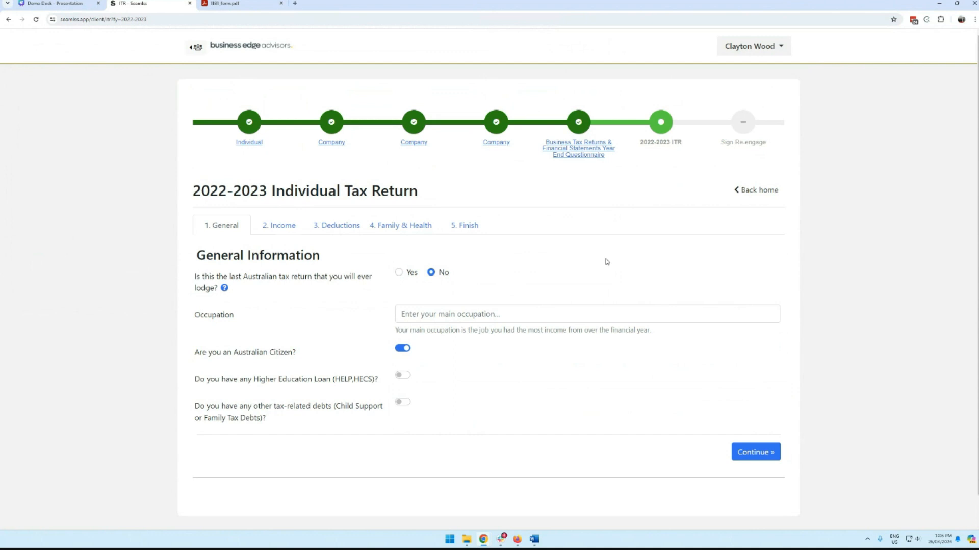
Step: Set the main occupation to Manager - retail store
left_click(491, 315)
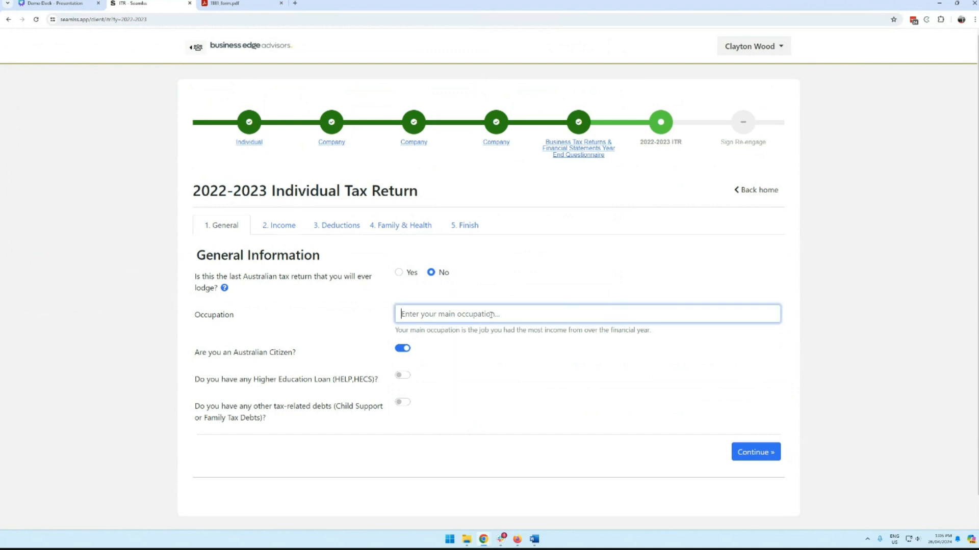
type("retail")
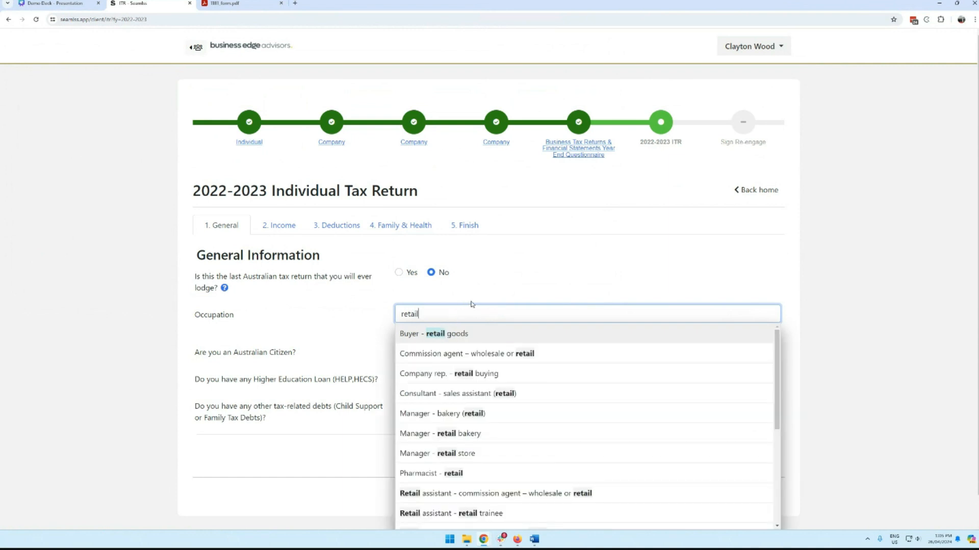
scroll(465, 305, "down", 1)
left_click(503, 426)
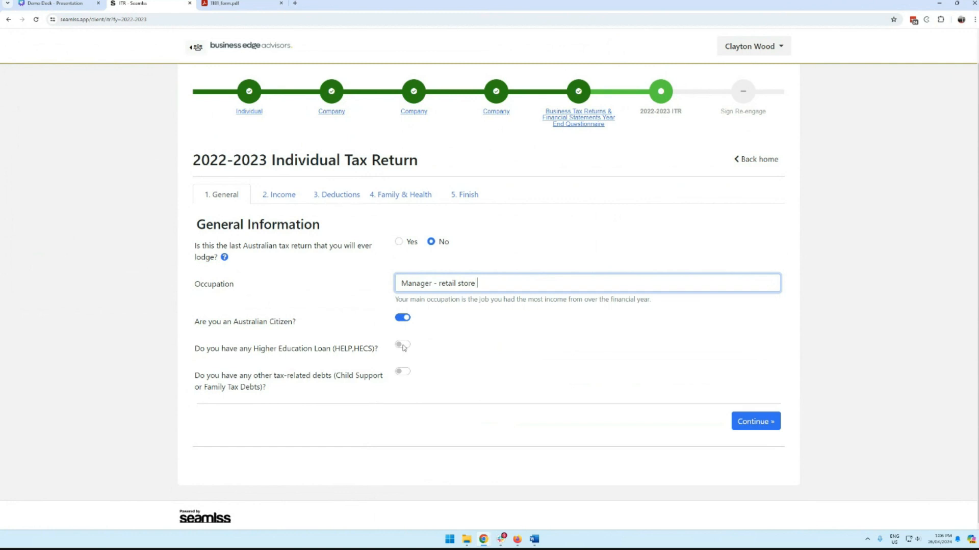
Step: Keep Australian citizenship, record a $5000 HELP/HECS debt and other tax debts, then continue
left_click(403, 321)
left_click(444, 347)
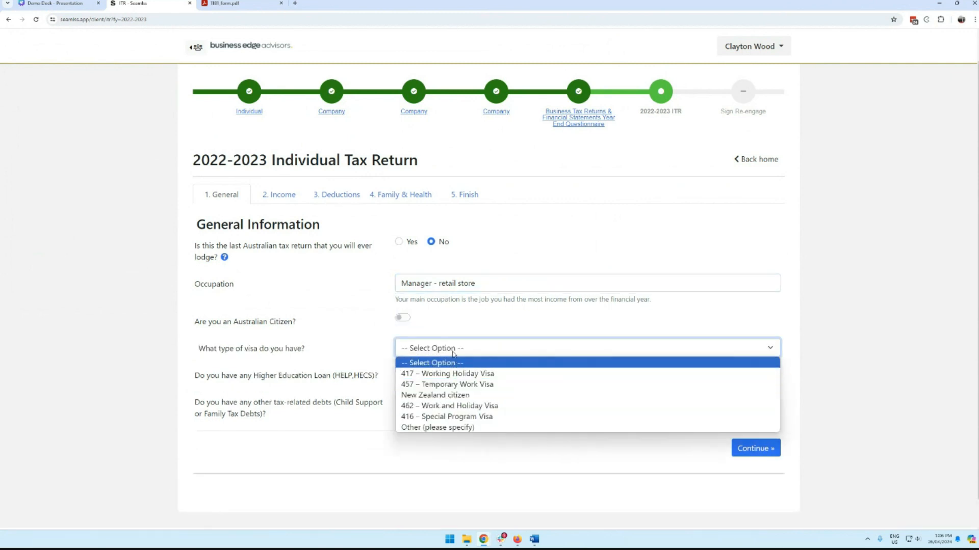
left_click(402, 319)
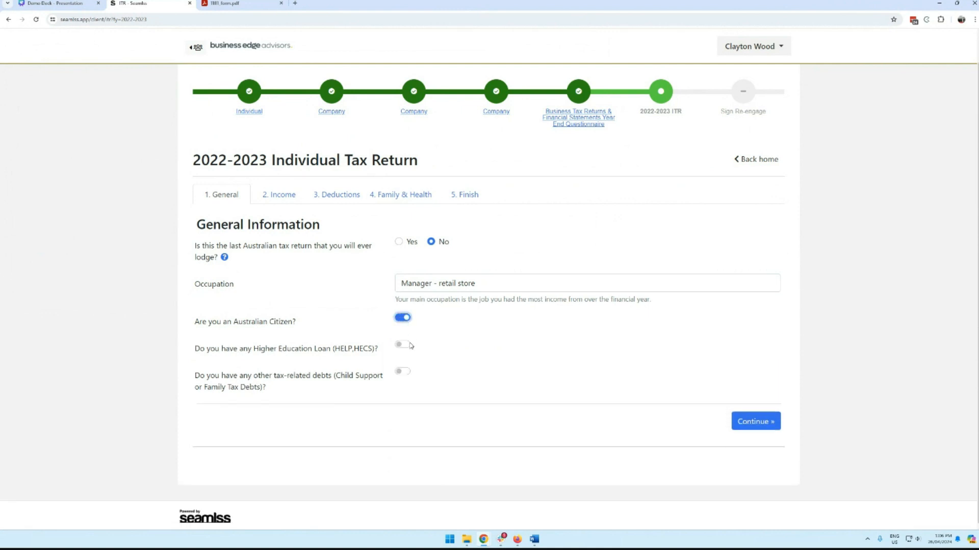
left_click(403, 345)
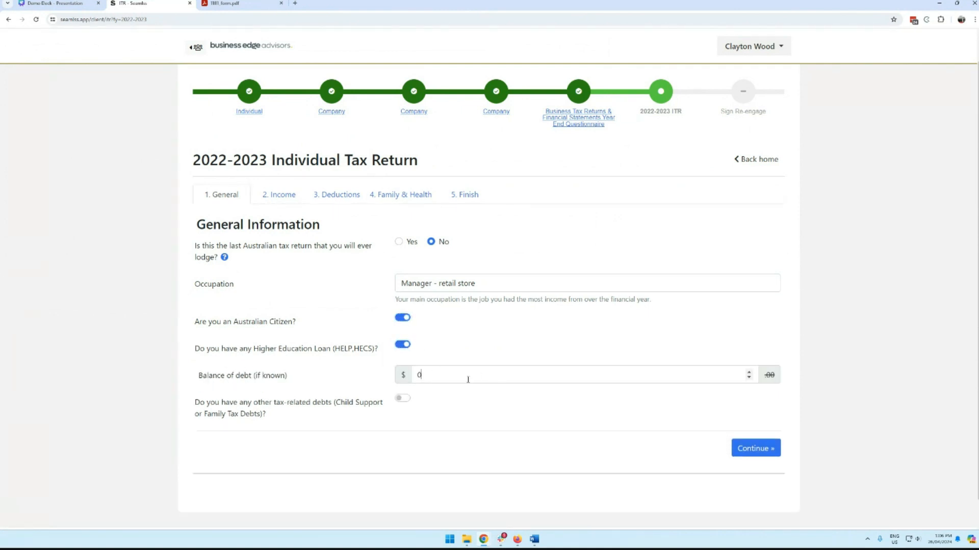
type("5000")
left_click(429, 412)
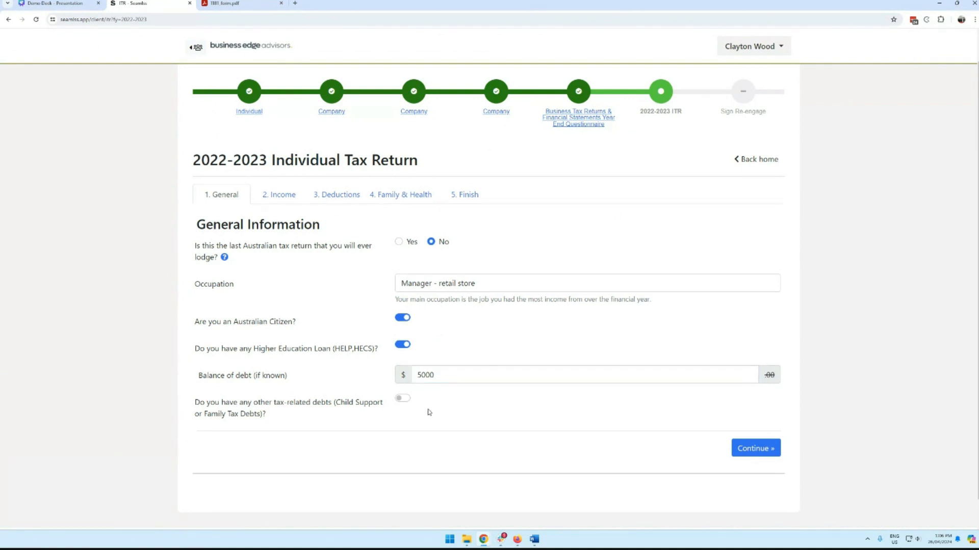
left_click(403, 399)
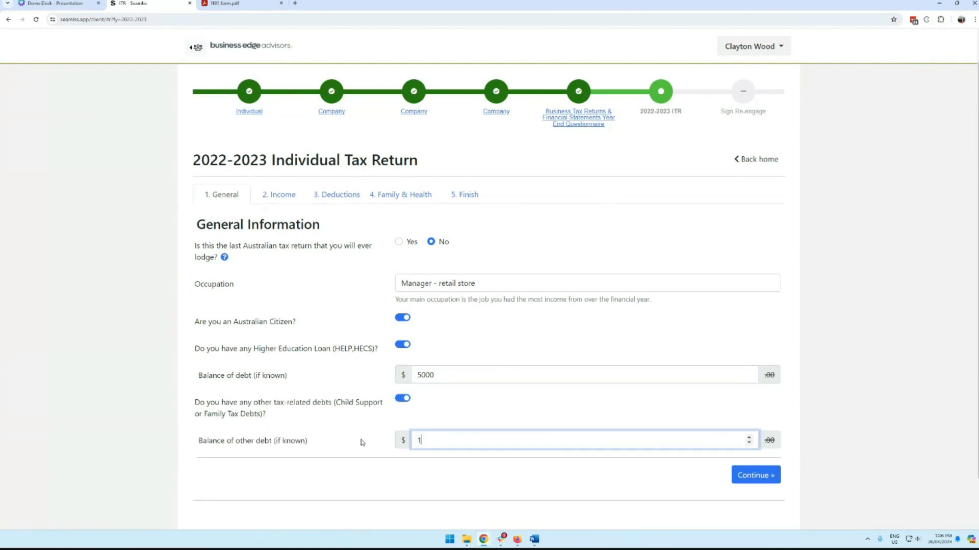
left_click(747, 475)
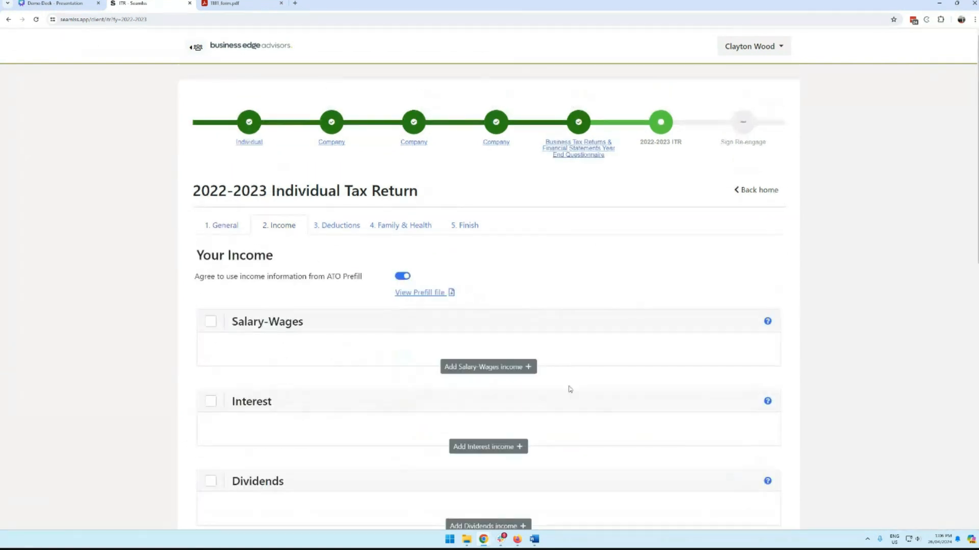
Step: Review the prefill_itr_2022-2023 PDF in Acrobat, then return to the ITR - Seamlss tab
left_click(446, 293)
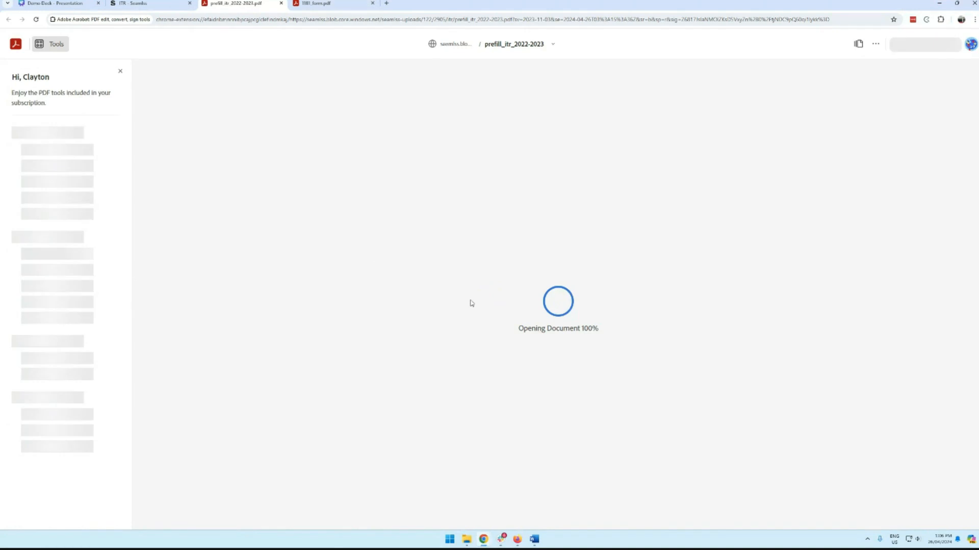
scroll(449, 352, "down", 8)
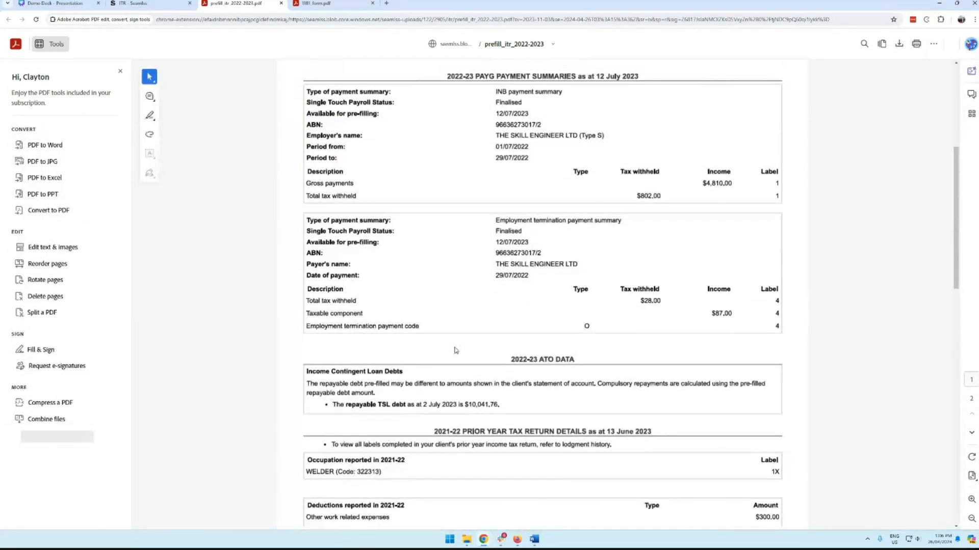
left_click(138, 3)
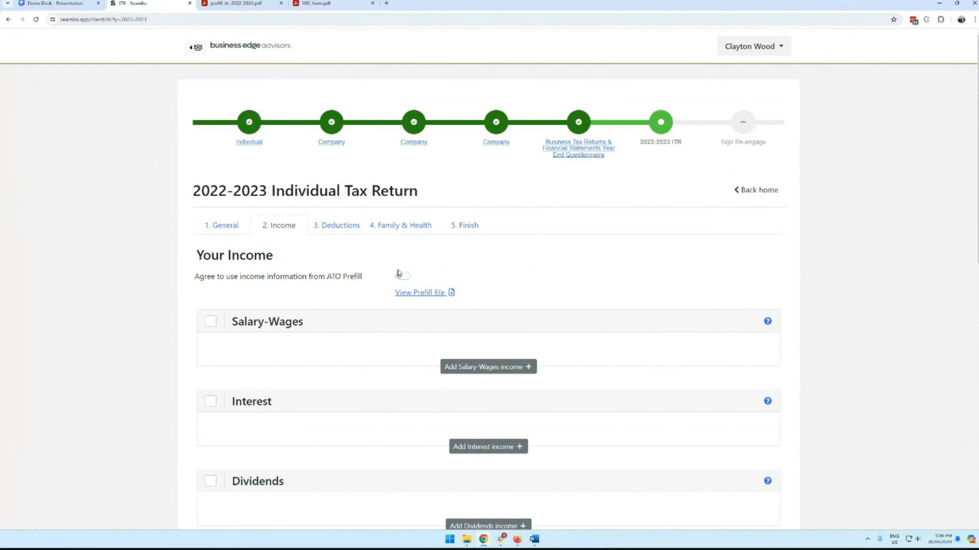
Step: Add a CBA dividend income entry with a $1000 franked amount
scroll(560, 295, "down", 1)
scroll(560, 295, "down", 5)
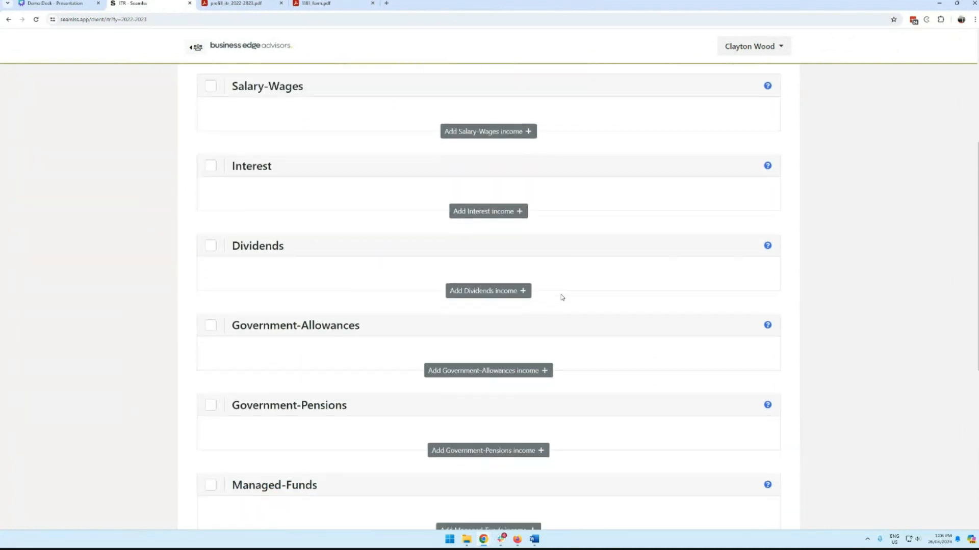
left_click(496, 261)
left_click(461, 277)
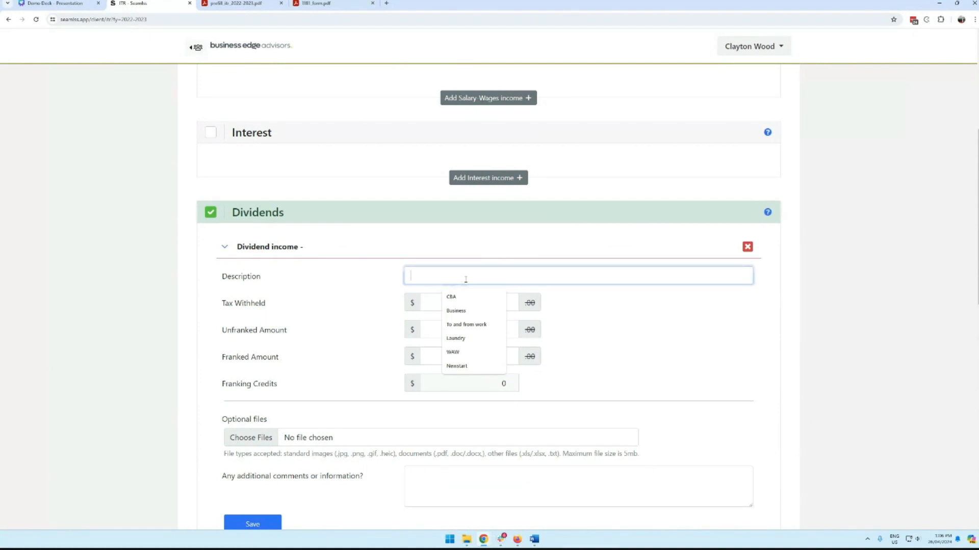
type("CBA")
key("Tab")
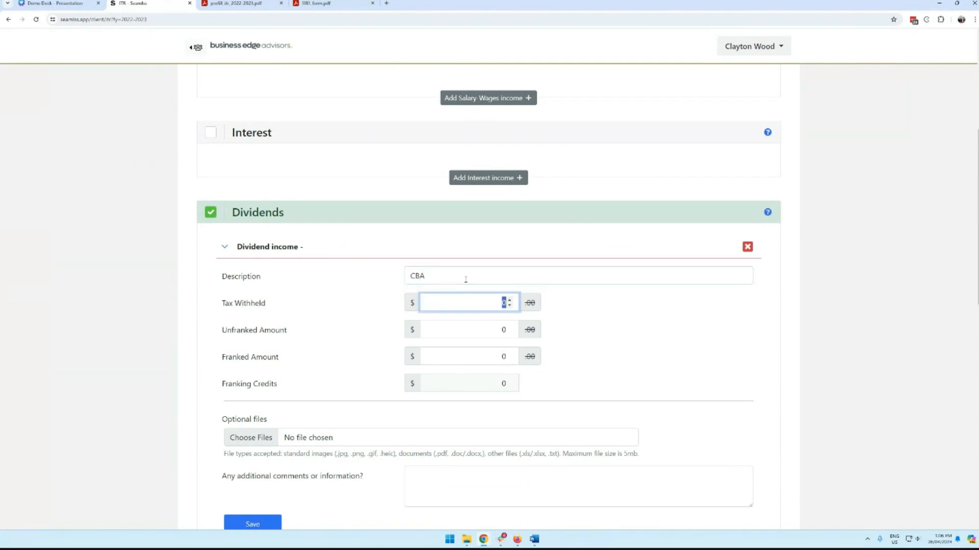
left_click(479, 330)
left_click(483, 357)
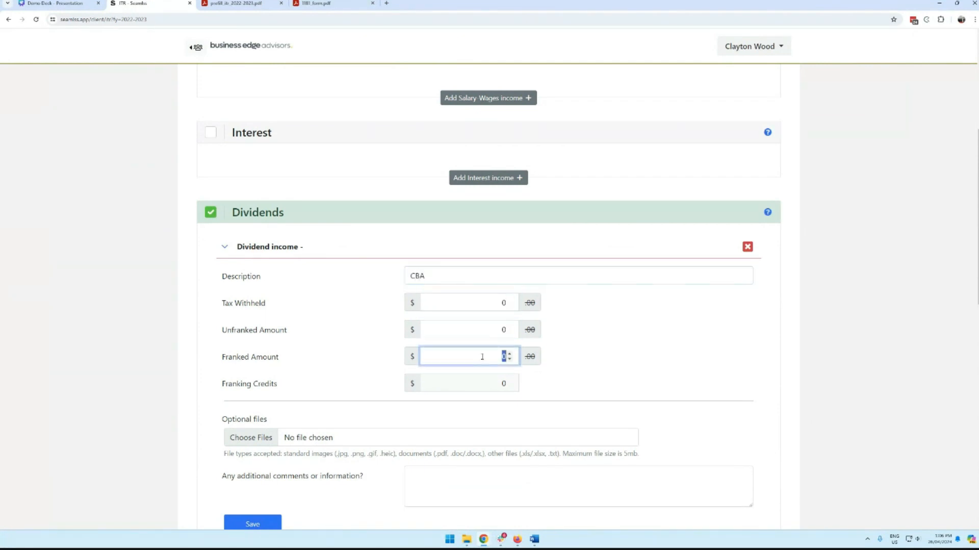
type("1000")
key("Tab")
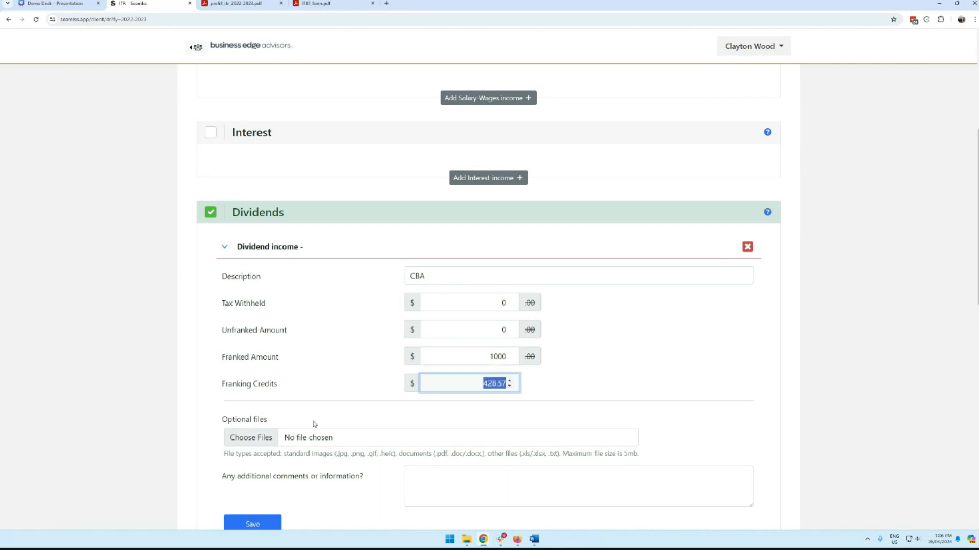
scroll(299, 389, "down", 2)
Step: Attach aus-vic-dl-bak.jpg to the CBA dividend entry and save it
left_click(270, 361)
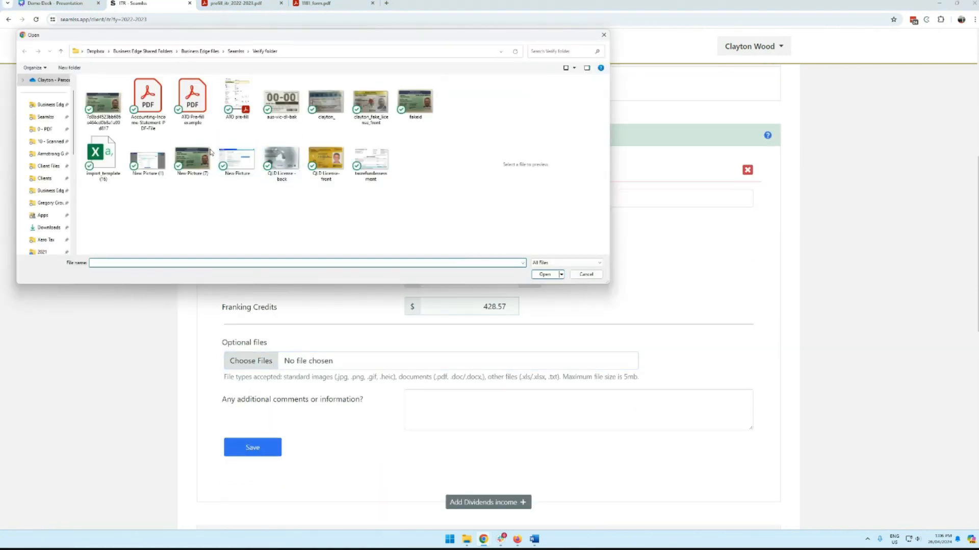
double_click(286, 102)
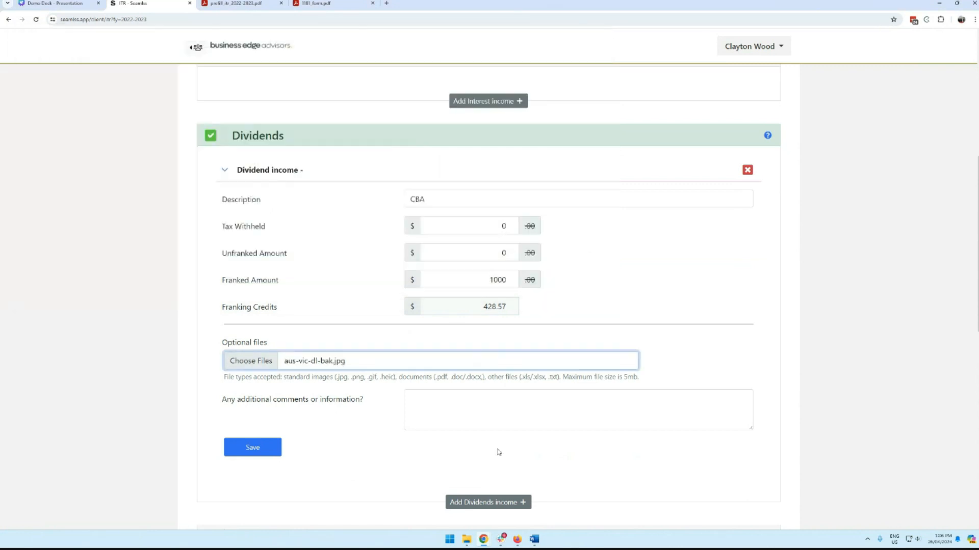
left_click(245, 445)
Step: Add a rental property '1 Main St' at 1 Main Street, Albury 2640, rented 52 weeks
scroll(433, 357, "down", 2)
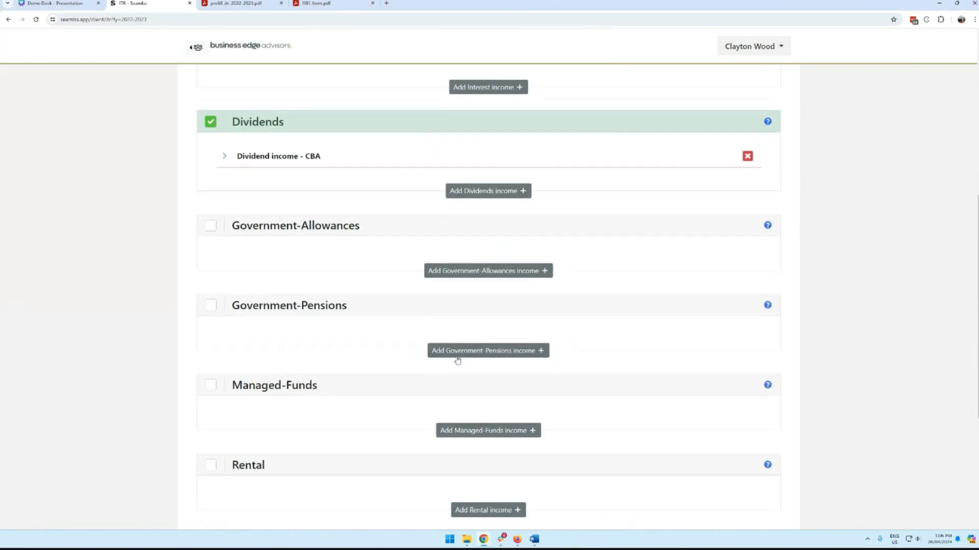
scroll(411, 354, "down", 1)
left_click(479, 371)
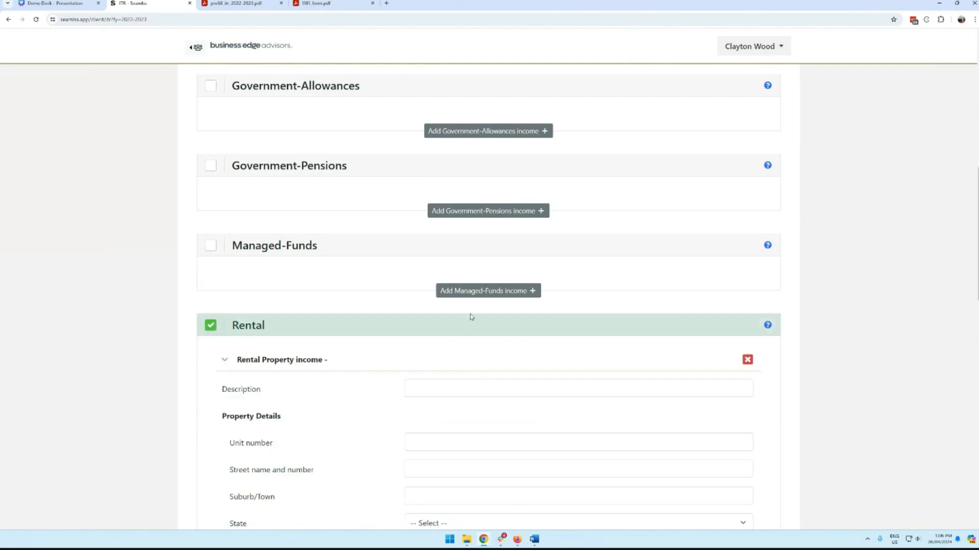
scroll(459, 305, "down", 2)
left_click(429, 272)
type("1 ")
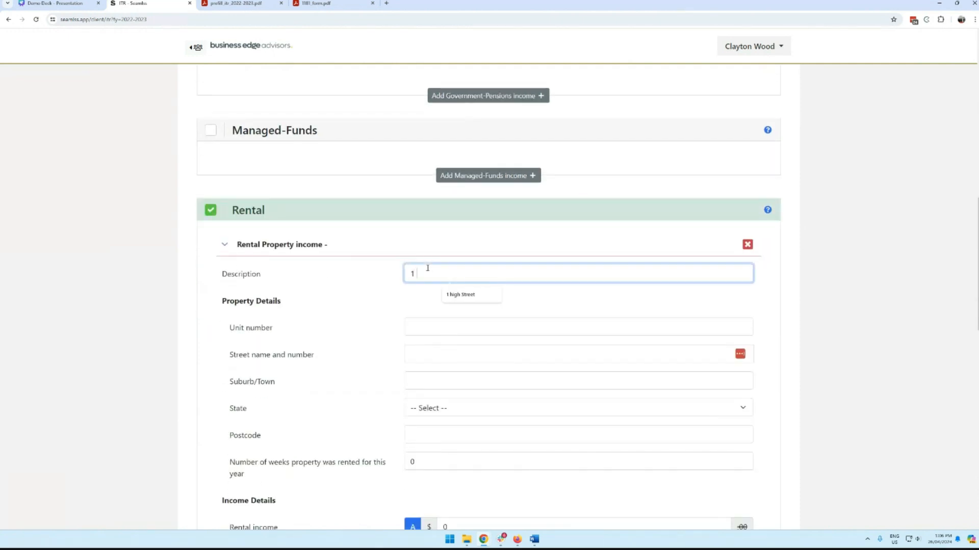
type("Main St")
key("Tab")
key("Tab")
type("1 Main Str")
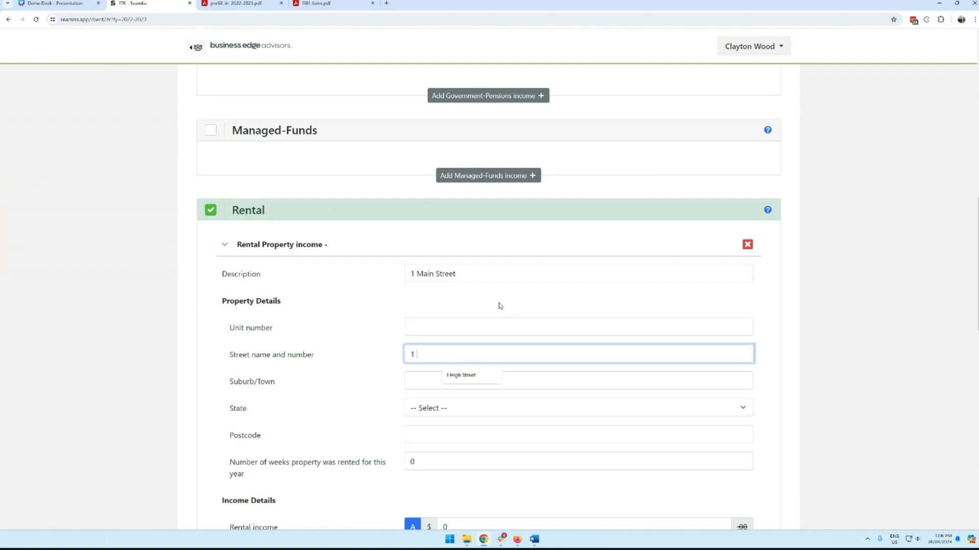
type("eet")
key("Tab")
type("Albury")
key("Tab")
key("n")
key("t")
key("Tab")
type("2640")
key("shift+Tab")
key("Tab")
key("Tab")
type("52")
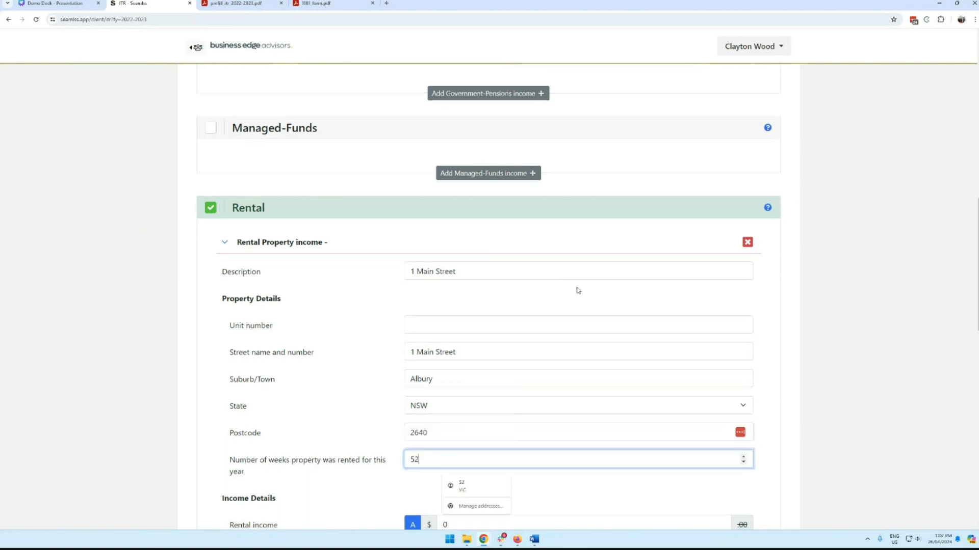
Step: Enter $2000 rental income; council rates 200, interest 15000, agent fees 1500, repairs 200, water 598
scroll(578, 290, "down", 5)
left_click(412, 258)
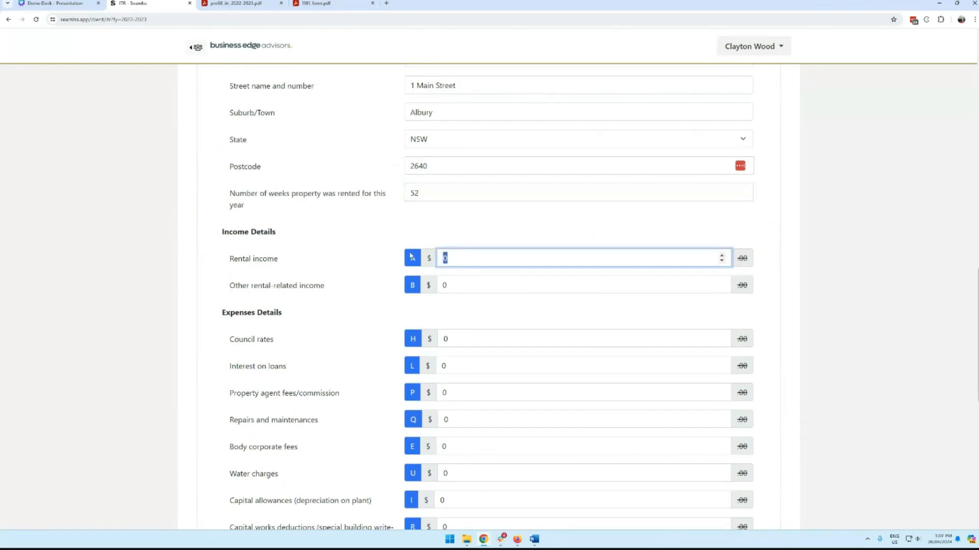
type("20000")
scroll(410, 256, "down", 2)
left_click(472, 262)
type("200")
key("Tab")
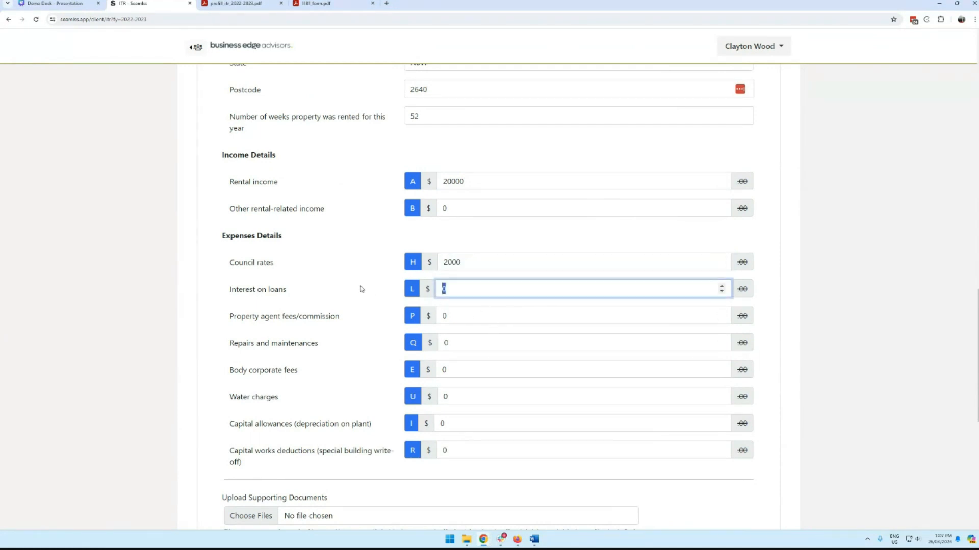
type("15000")
key("Tab")
type("1500")
key("Tab")
type("200")
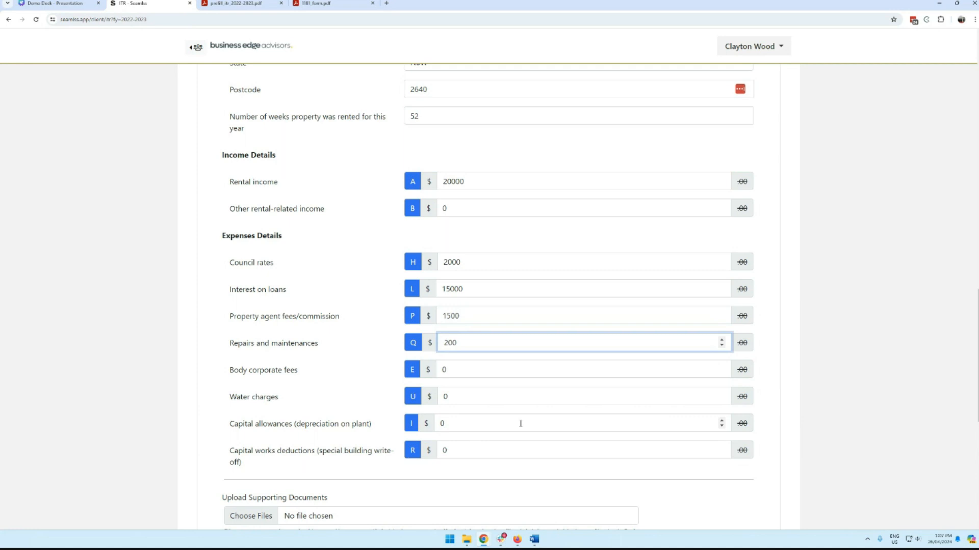
scroll(505, 407, "down", 2)
double_click(458, 320)
type("598")
Step: Attach the accounting income statement PDF and save the rental entry
scroll(505, 321, "down", 2)
left_click(251, 326)
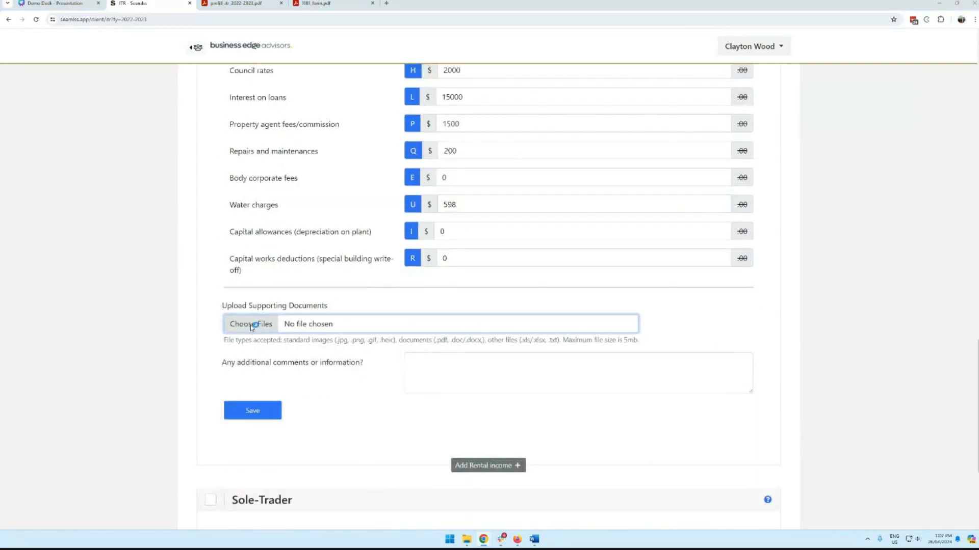
left_click(151, 118)
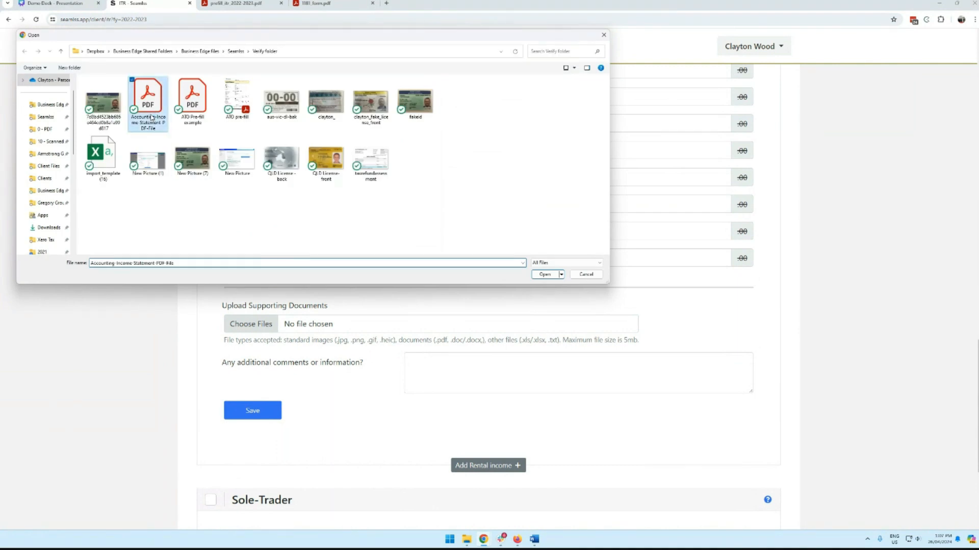
left_click(546, 274)
left_click(254, 411)
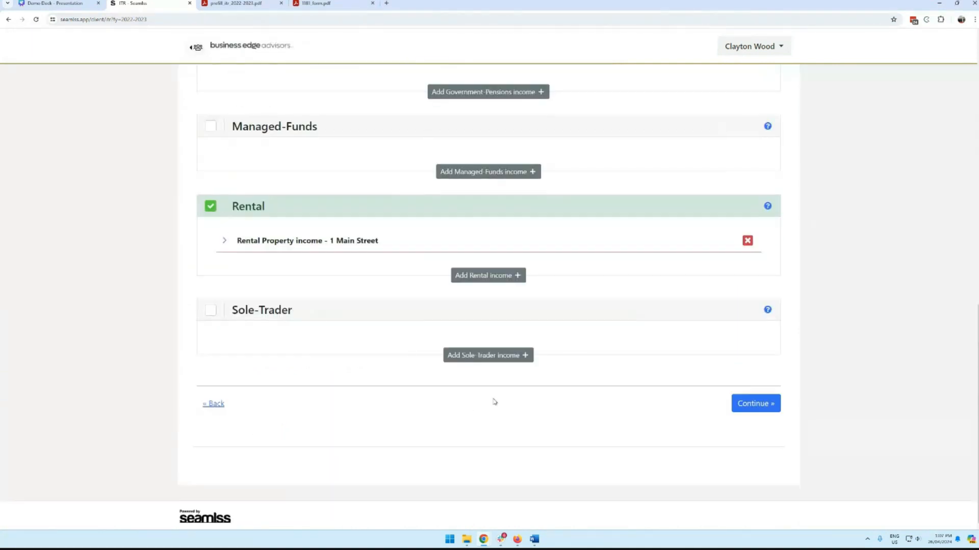
Step: Add a second blank rental entry, collapse it, and continue to Deductions
left_click(489, 275)
scroll(510, 270, "down", 1)
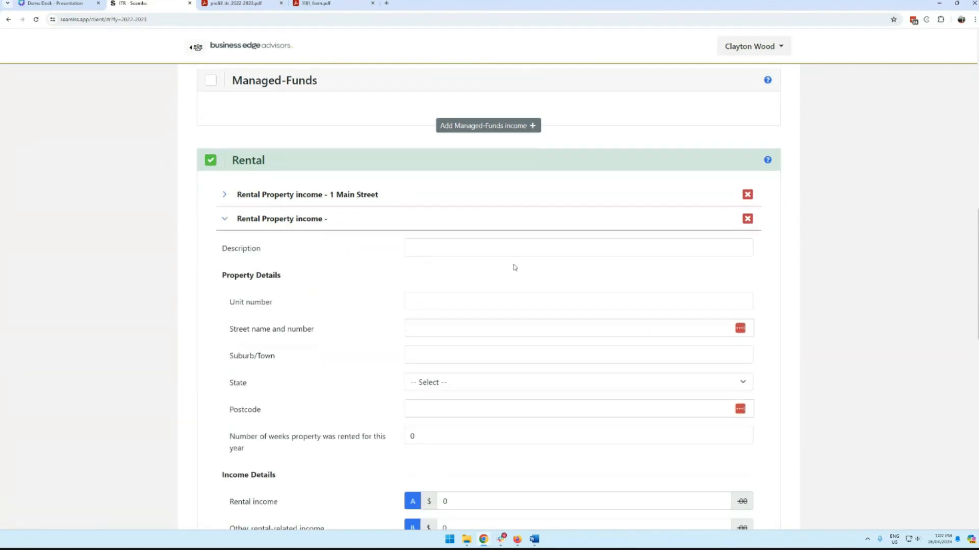
scroll(515, 267, "down", 1)
left_click(224, 150)
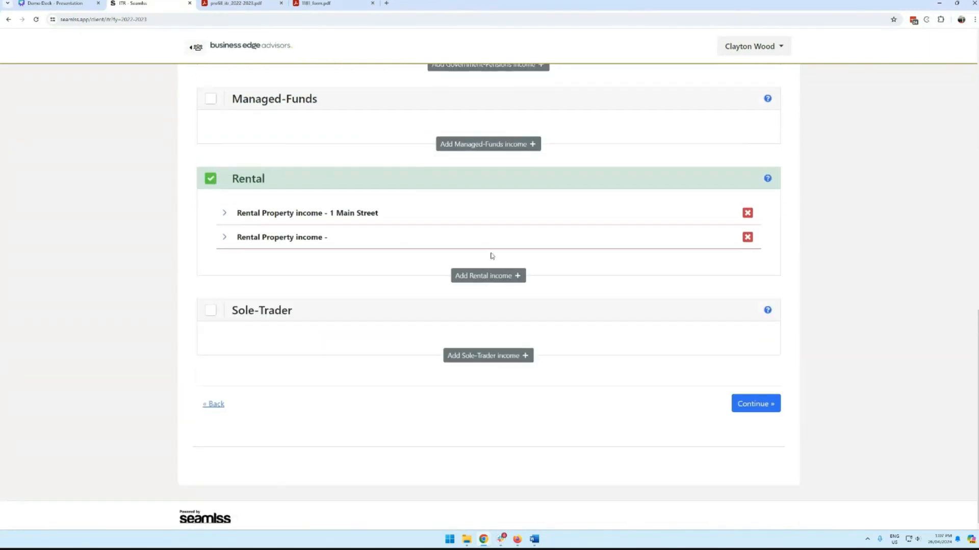
left_click(769, 405)
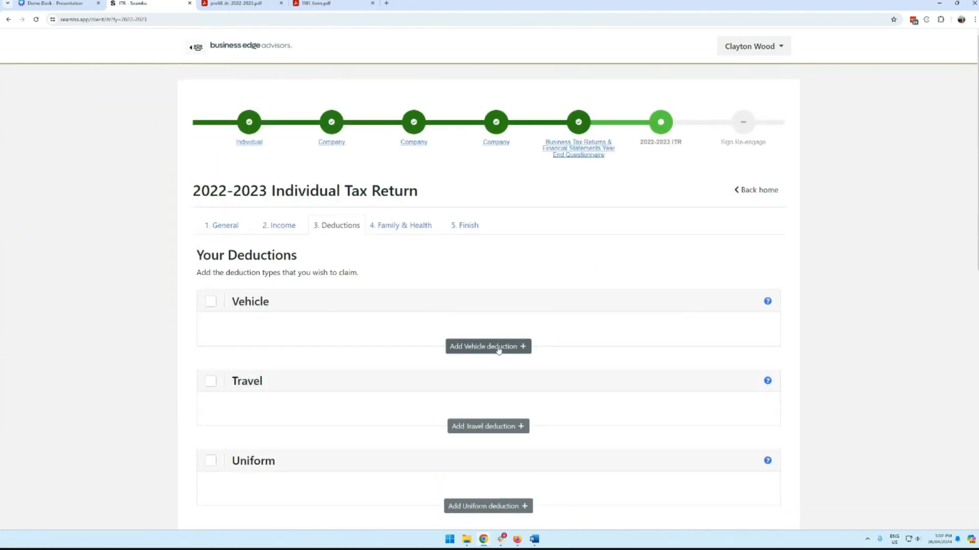
Step: Add a vehicle deduction described as 'Work C' with 5000 kilometres travelled
left_click(516, 344)
scroll(577, 302, "down", 2)
left_click(431, 251)
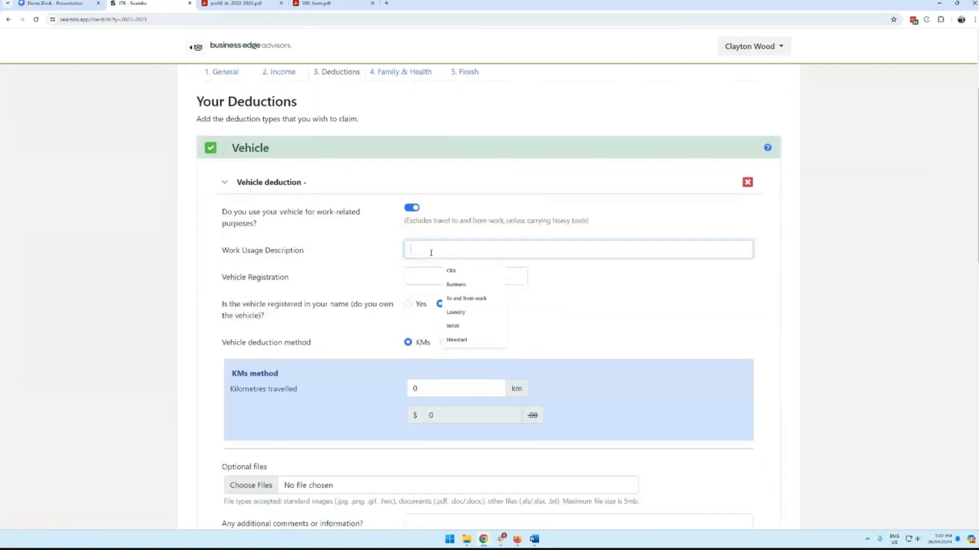
type("Work Car")
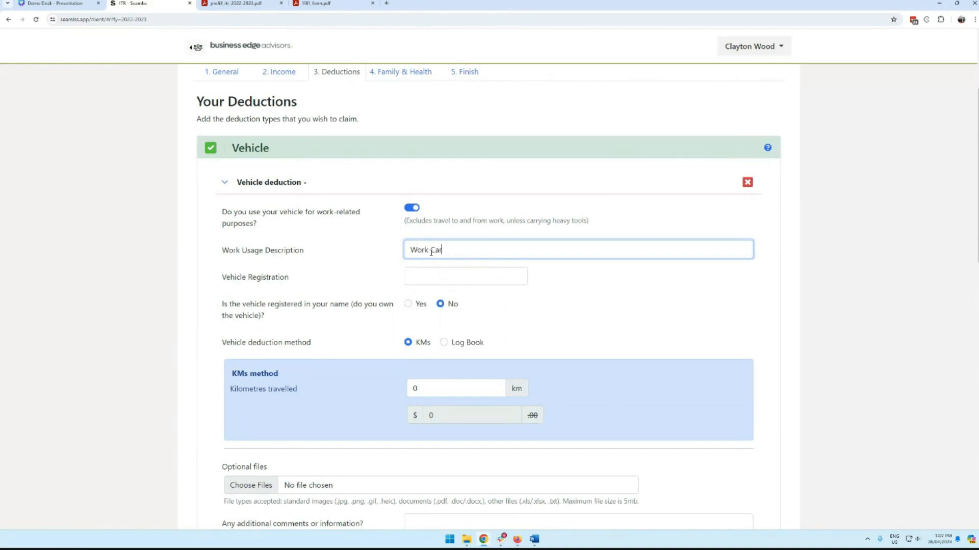
key("Tab")
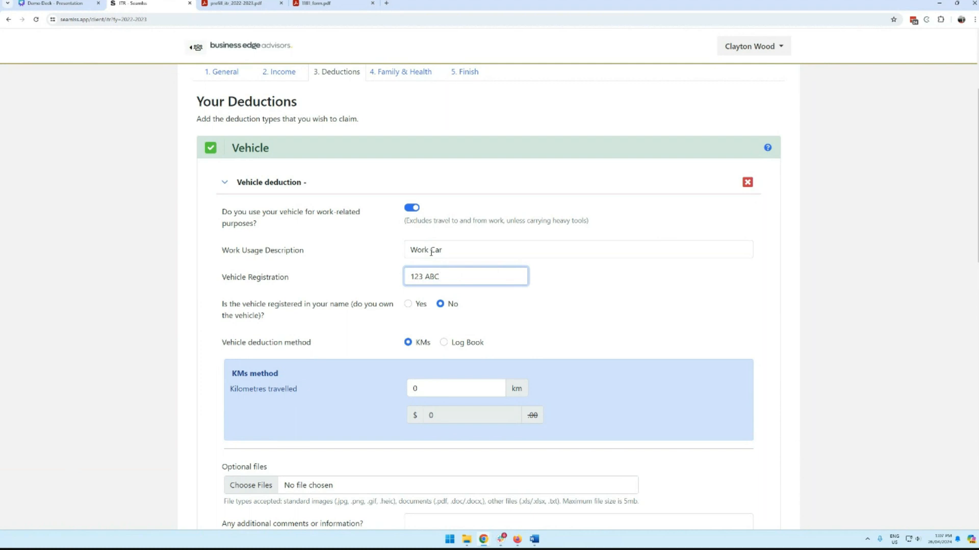
scroll(495, 240, "down", 2)
double_click(423, 312)
type("5000")
left_click(321, 285)
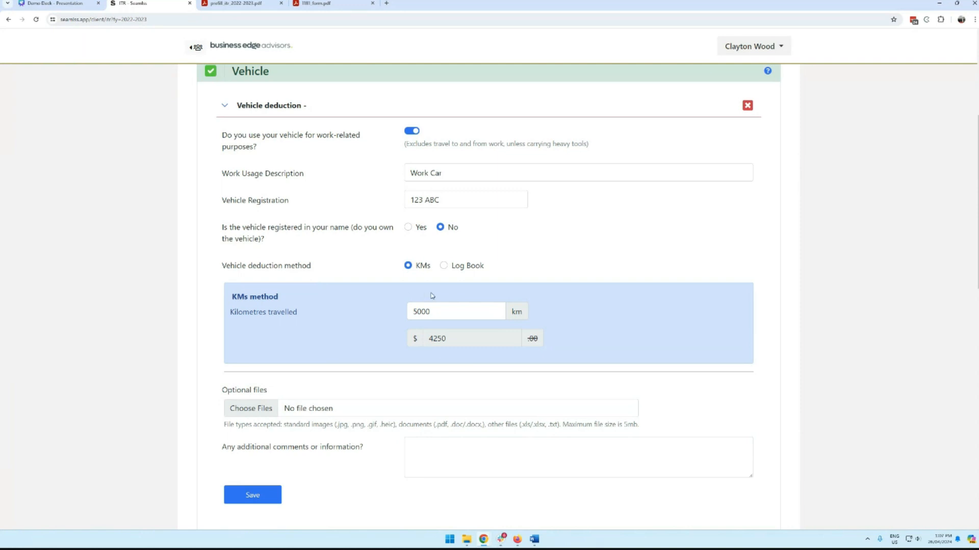
Step: Switch the vehicle claim to the log book method, entering log book dates and 1000 work kilometres
left_click(453, 267)
scroll(585, 273, "down", 3)
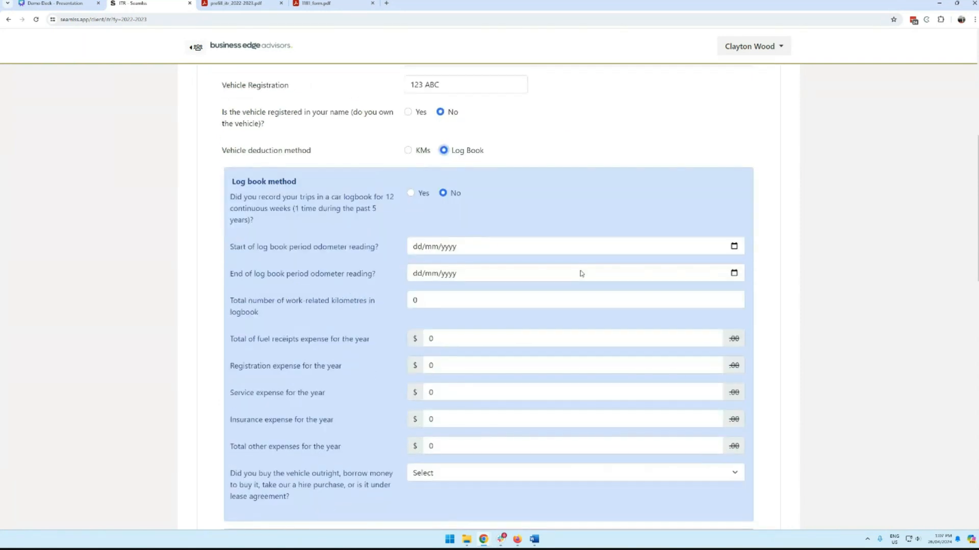
left_click(506, 219)
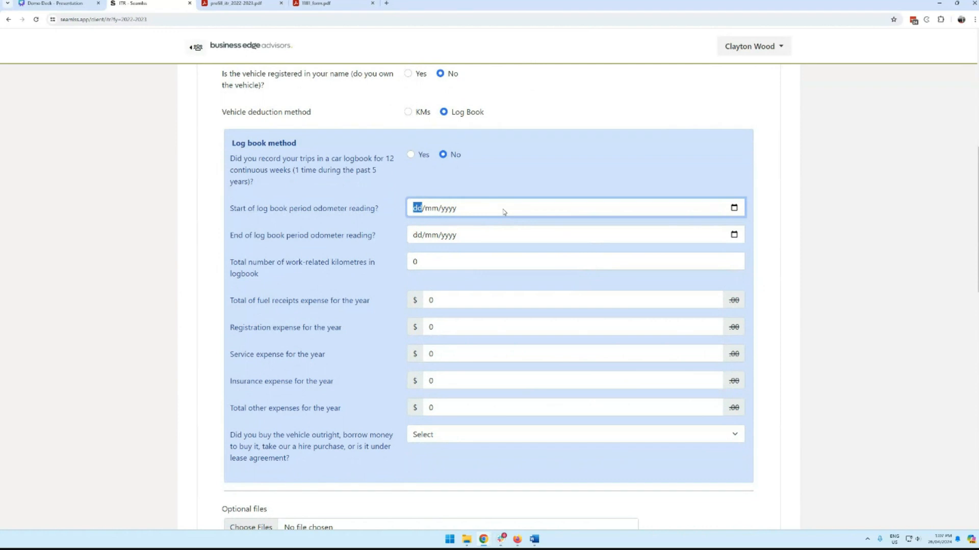
type("01012")
key("BackSpace")
type("2023")
key("Tab")
type("310320")
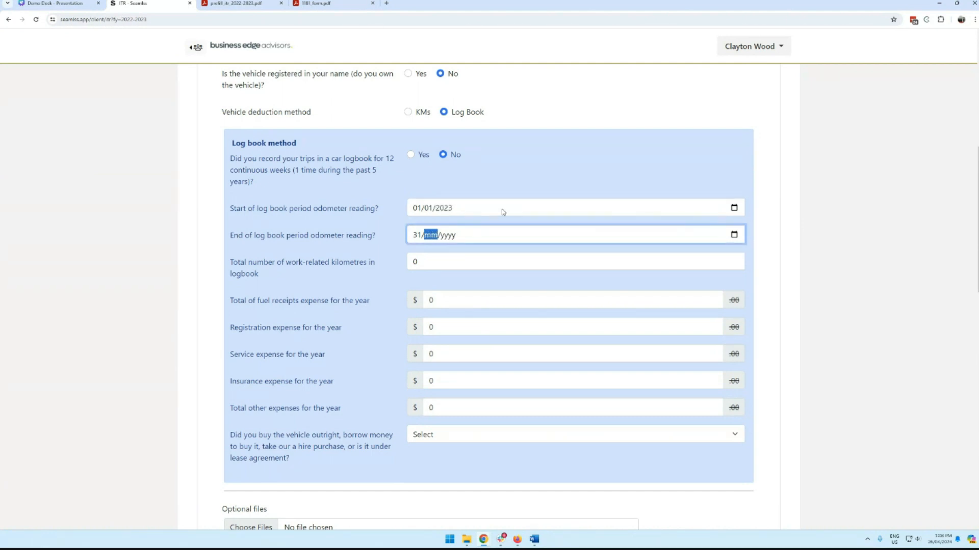
key("Tab")
type("1000")
Step: Enter vehicle expenses (fuel 5000, registration 2000, service 123, insurance 321, other 123) and save the 123 ABC deduction
key("Tab")
type("5000")
key("Tab")
type("2000")
key("Tab")
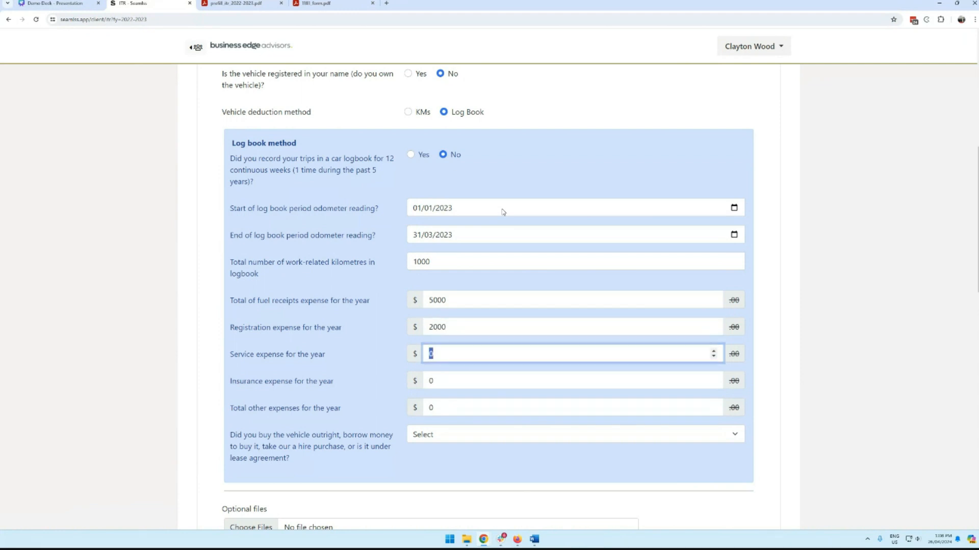
type("123")
key("Tab")
type("321")
key("Tab")
type("123")
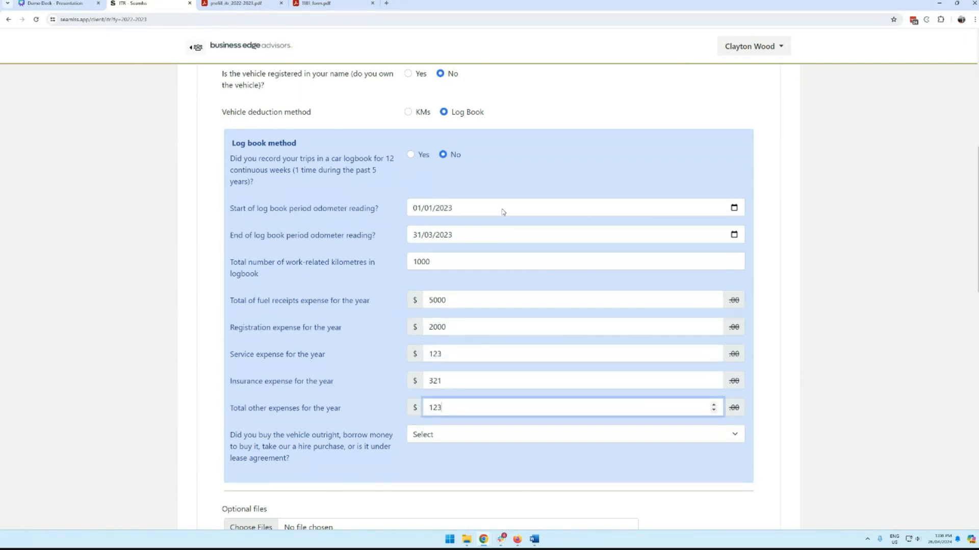
scroll(549, 300, "down", 3)
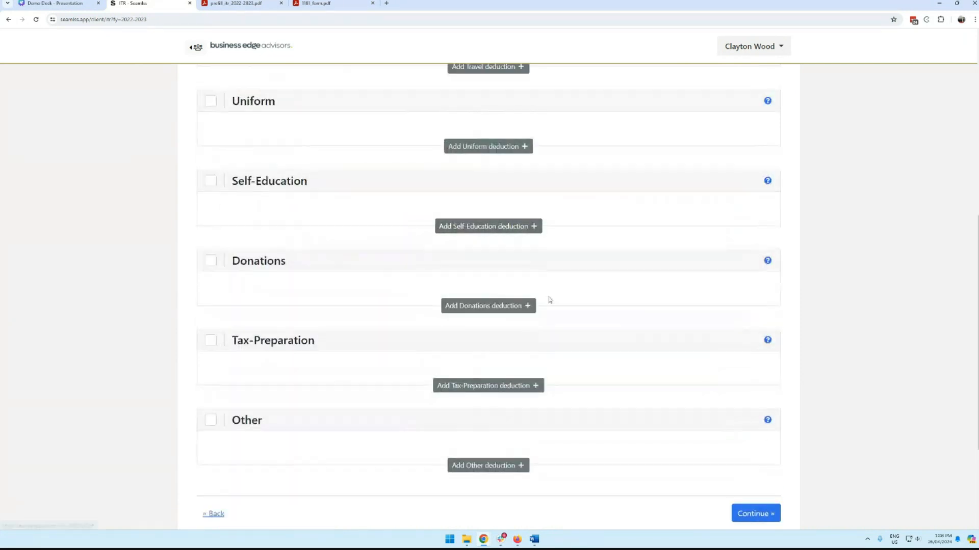
scroll(571, 275, "up", 5)
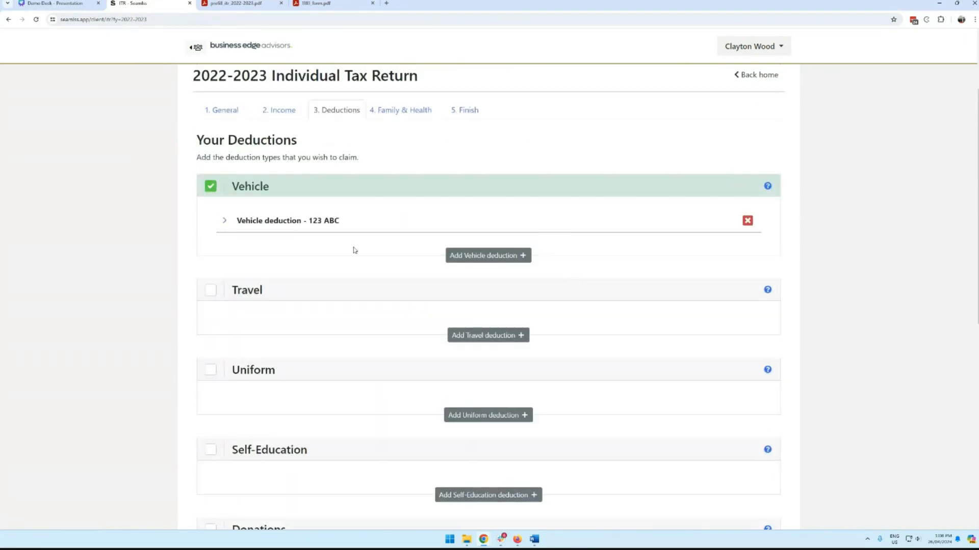
left_click(261, 225)
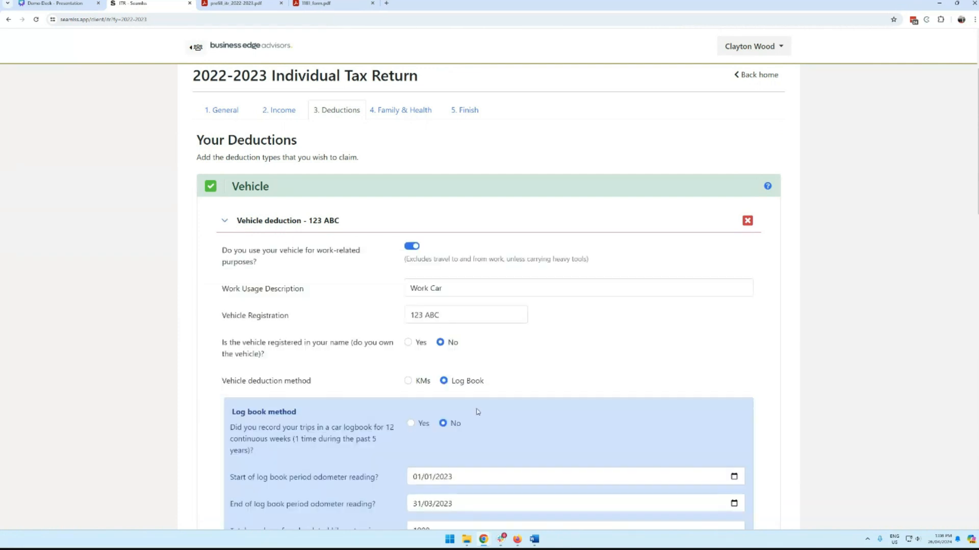
scroll(448, 388, "down", 9)
left_click(249, 423)
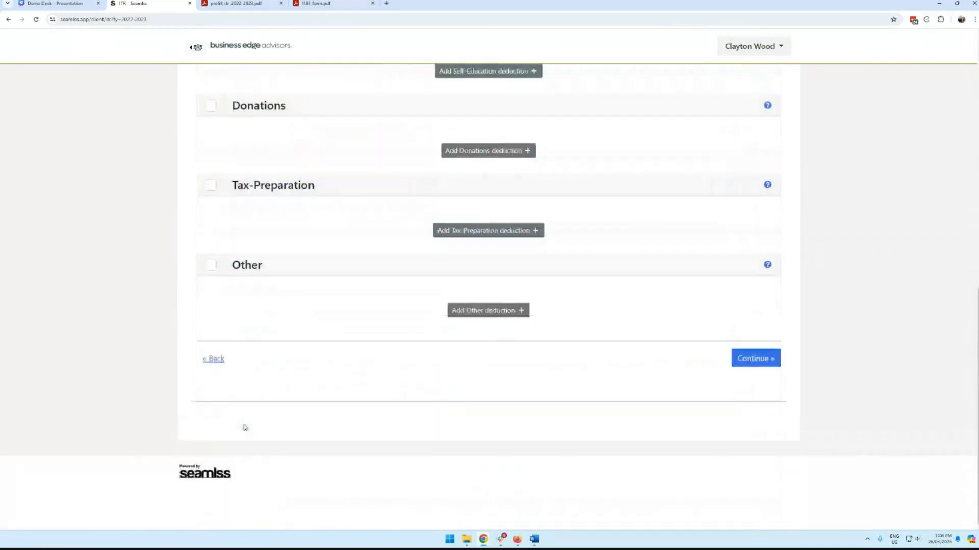
Step: Add a CBA Other Work-related Expense of $123 at 50% work use, then continue to Family & Health
left_click(490, 311)
left_click(464, 356)
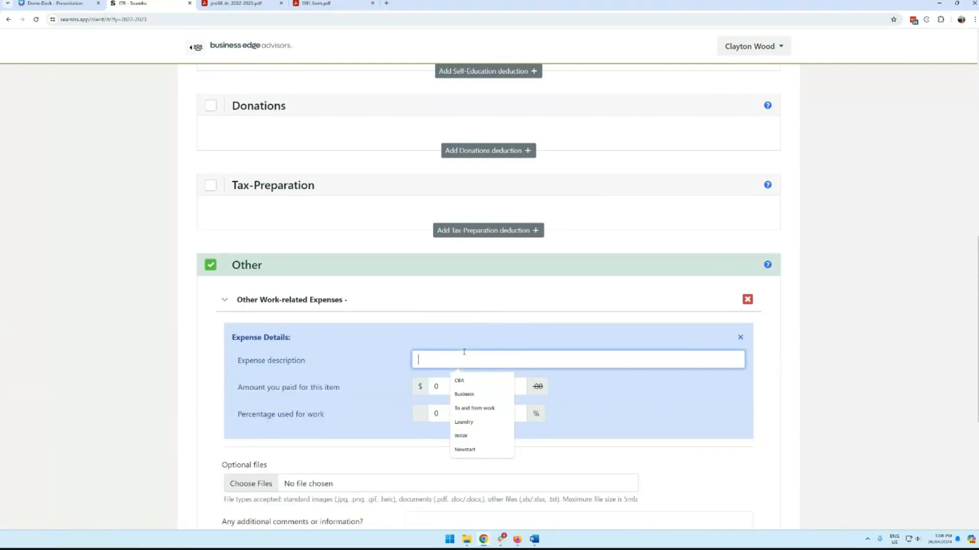
left_click(469, 387)
left_click(437, 386)
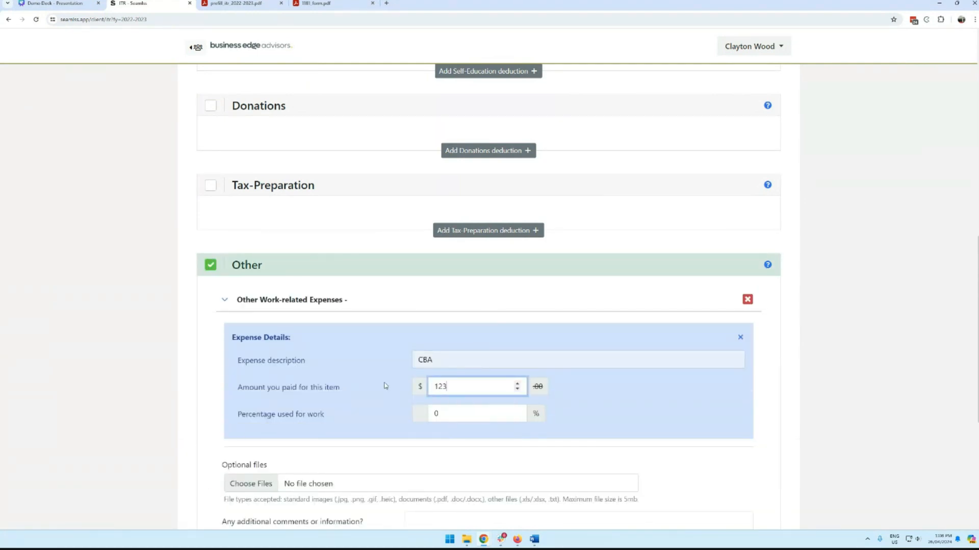
key("Tab")
type("50")
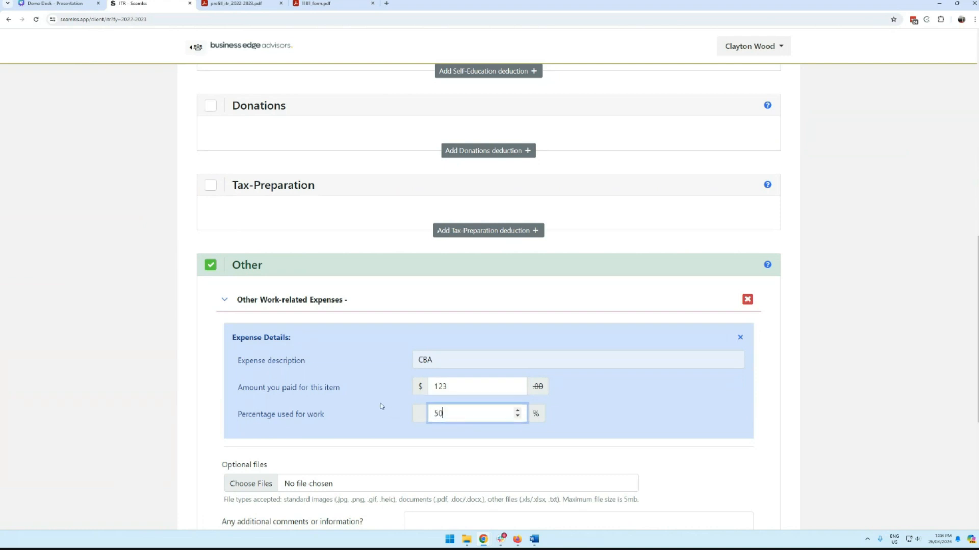
scroll(383, 408, "down", 4)
left_click(253, 378)
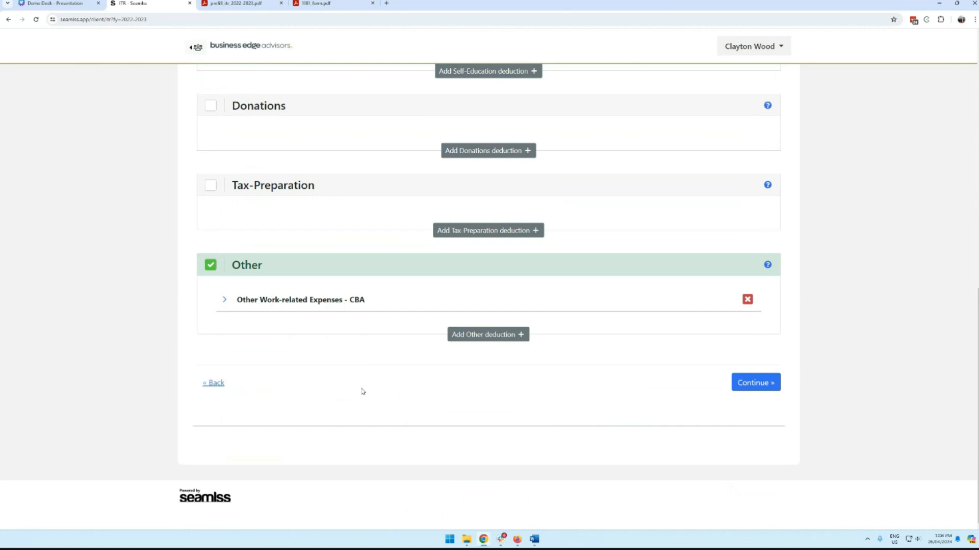
left_click(753, 382)
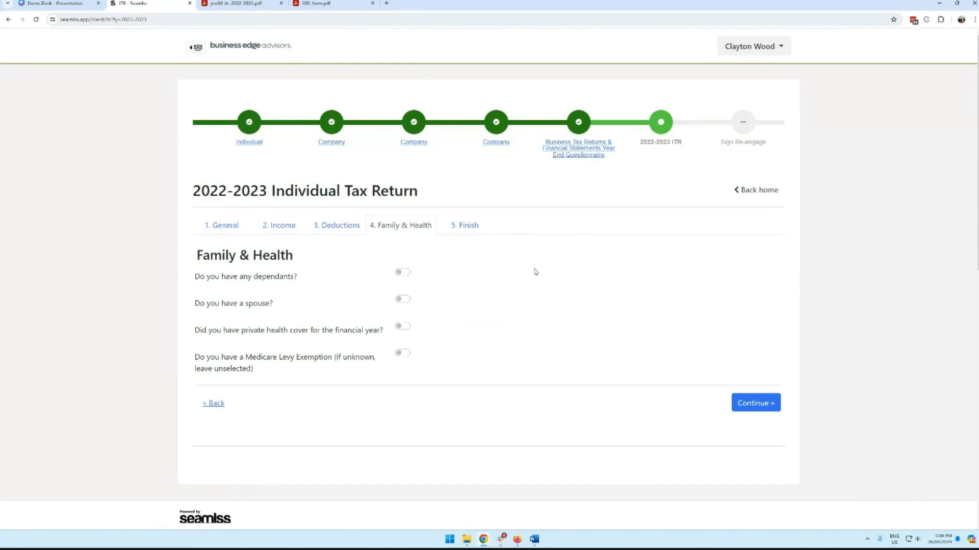
Step: Answer the spouse question as no spouse, after briefly marking one present all year
left_click(401, 299)
scroll(401, 267, "down", 2)
left_click(401, 252)
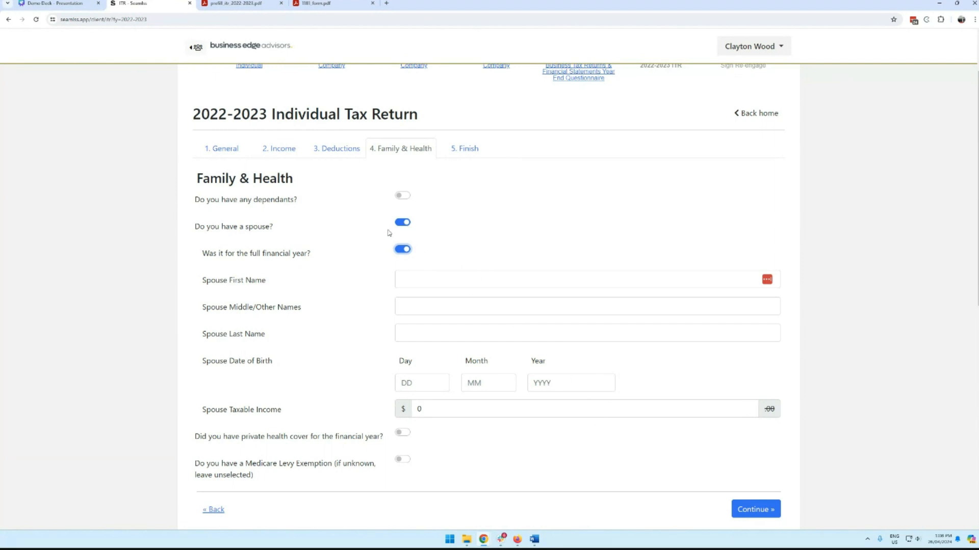
left_click(401, 223)
left_click(756, 328)
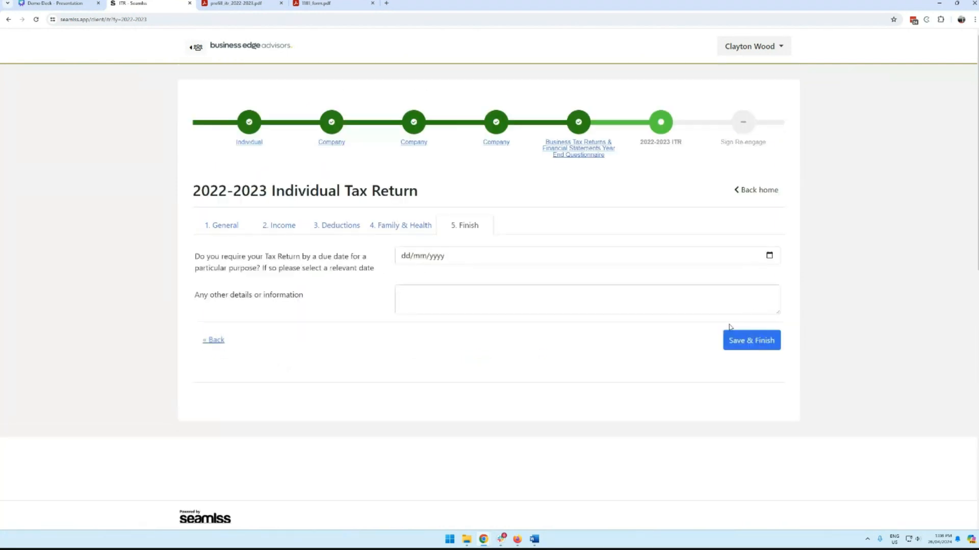
Step: Set the requested due date to 11/05/2024, add the note 'Your're the BEST!!!', and save the return
left_click(768, 255)
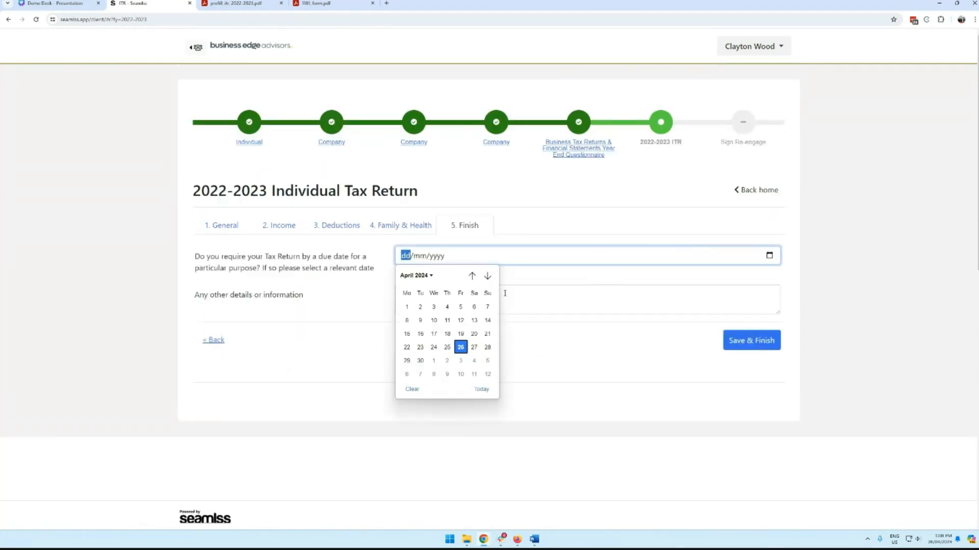
left_click(474, 373)
left_click(751, 342)
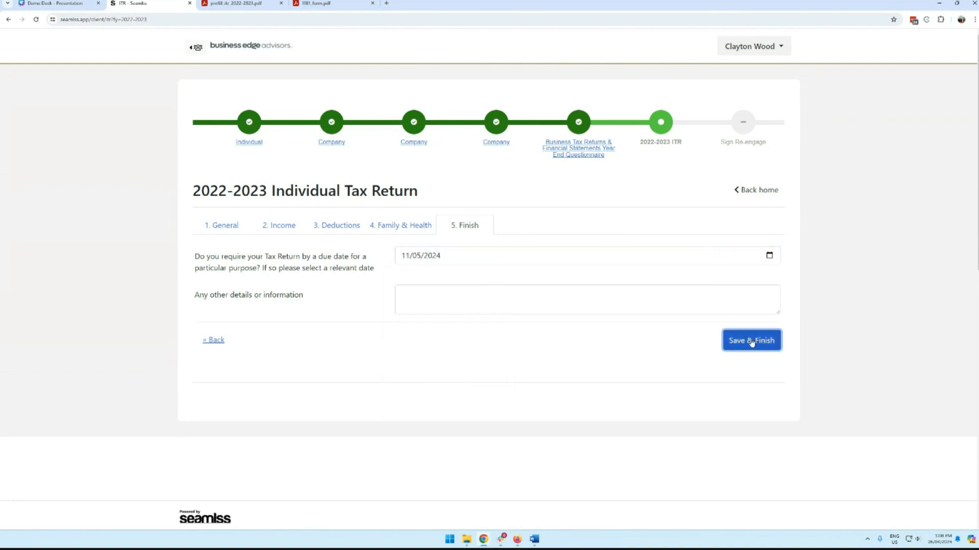
left_click(508, 306)
type("Your")
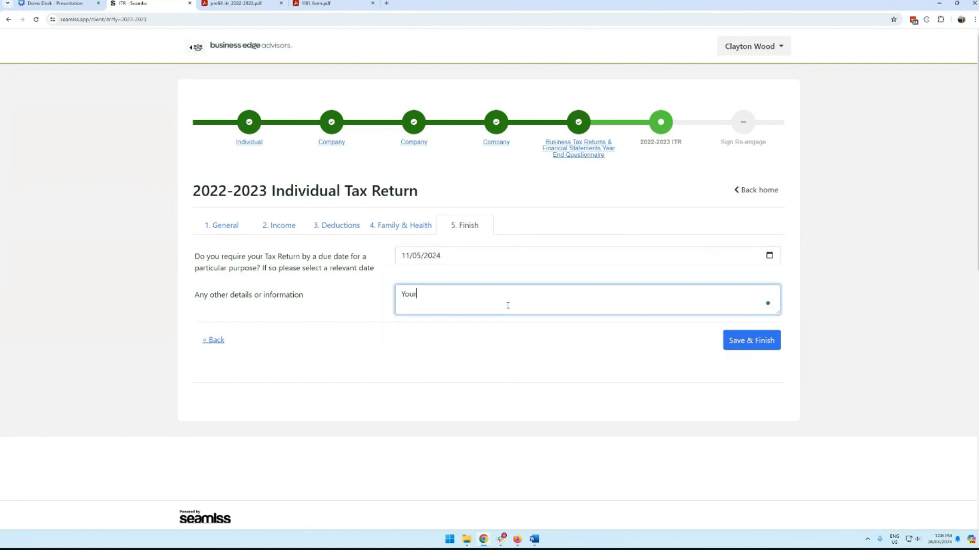
type("'re the BEST!!!")
left_click(747, 343)
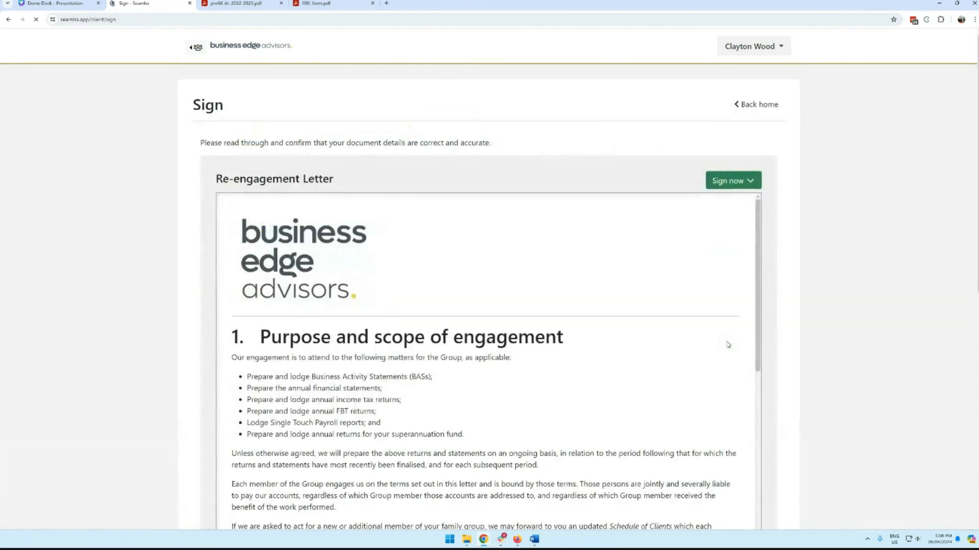
Step: Sign the Re-engagement Letter with a typed signature and submit it as complete
scroll(801, 310, "down", 3)
scroll(801, 311, "up", 3)
left_click(719, 183)
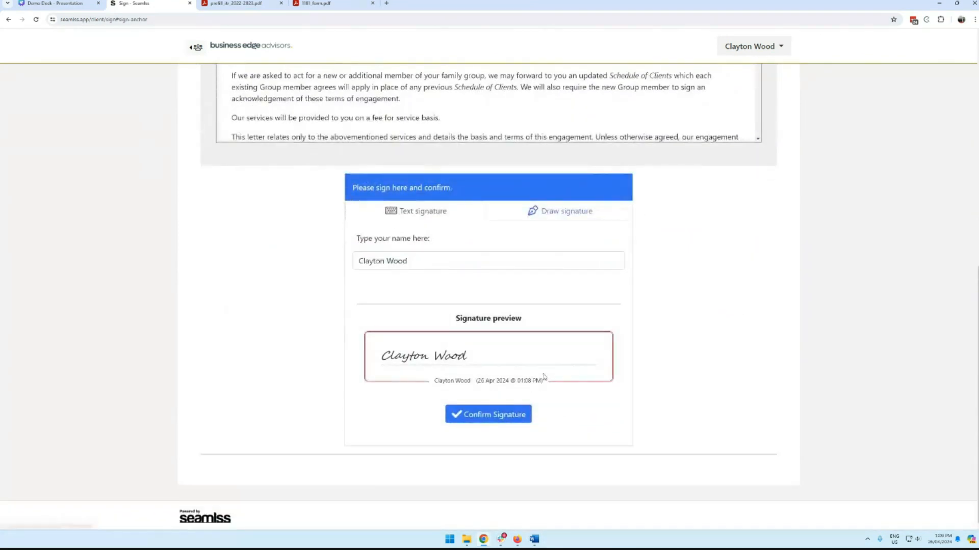
left_click(503, 414)
scroll(724, 419, "down", 3)
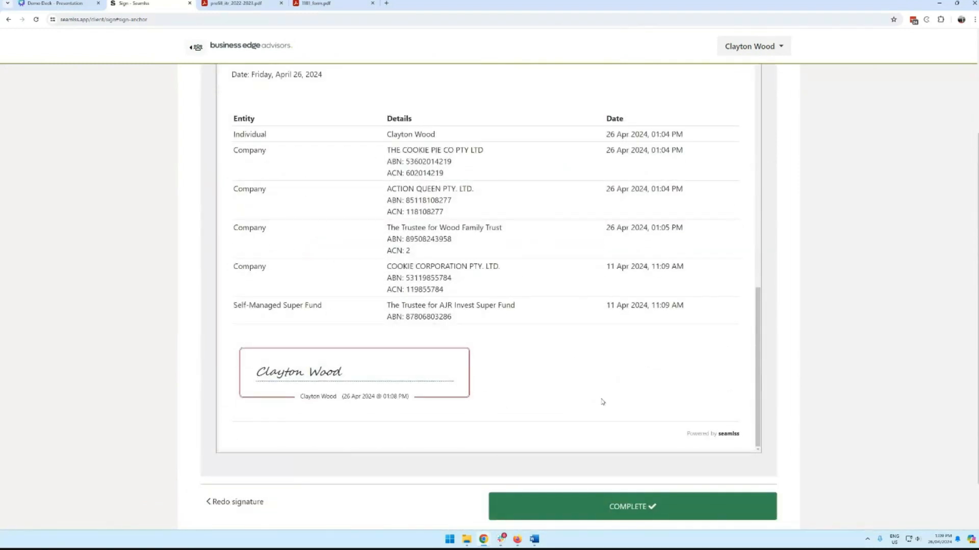
left_click(625, 502)
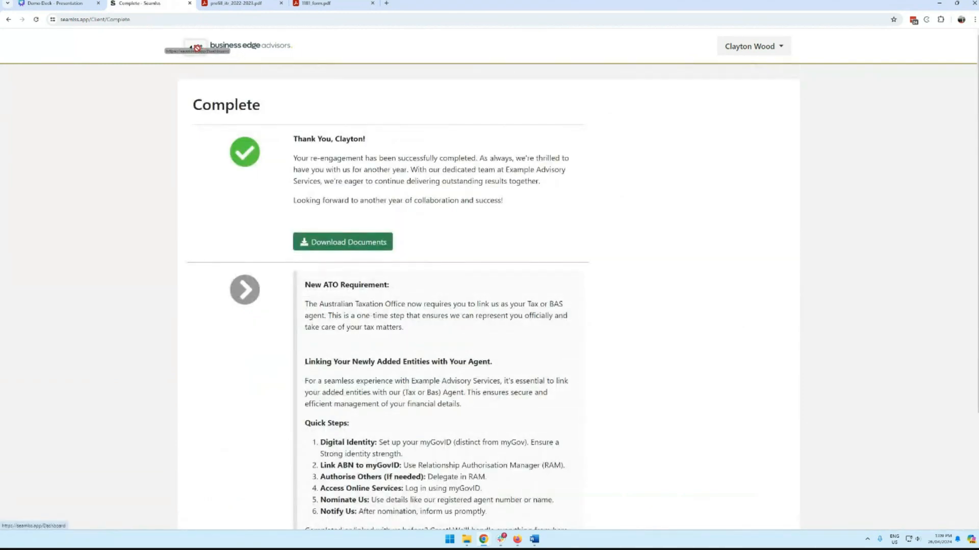
Step: Return to the accountant dashboard and open the client's record from Actioned Requests
left_click(212, 60)
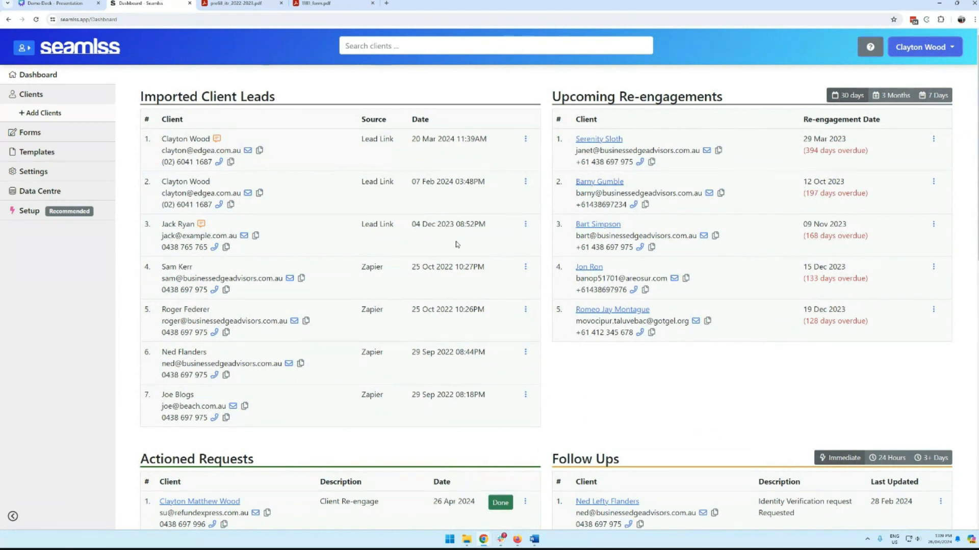
scroll(457, 245, "down", 5)
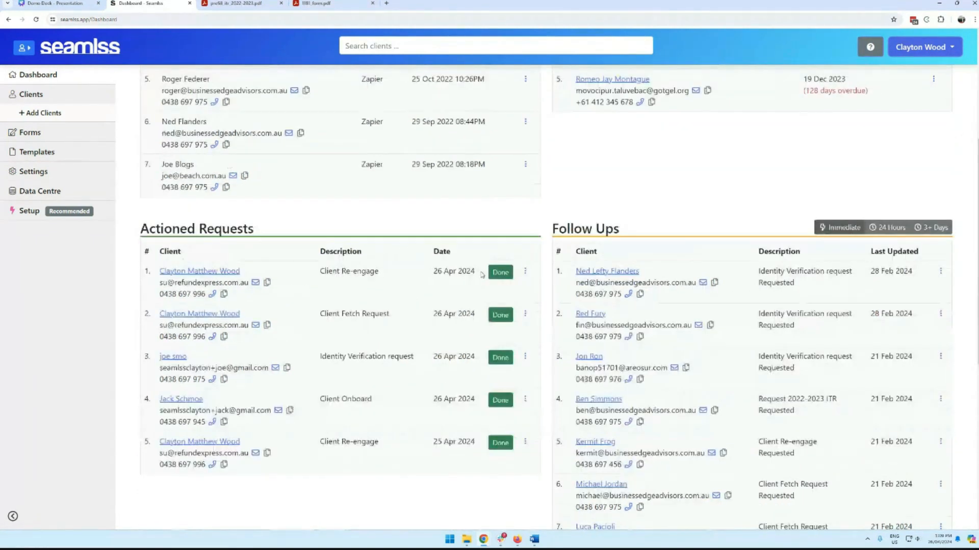
scroll(482, 275, "down", 2)
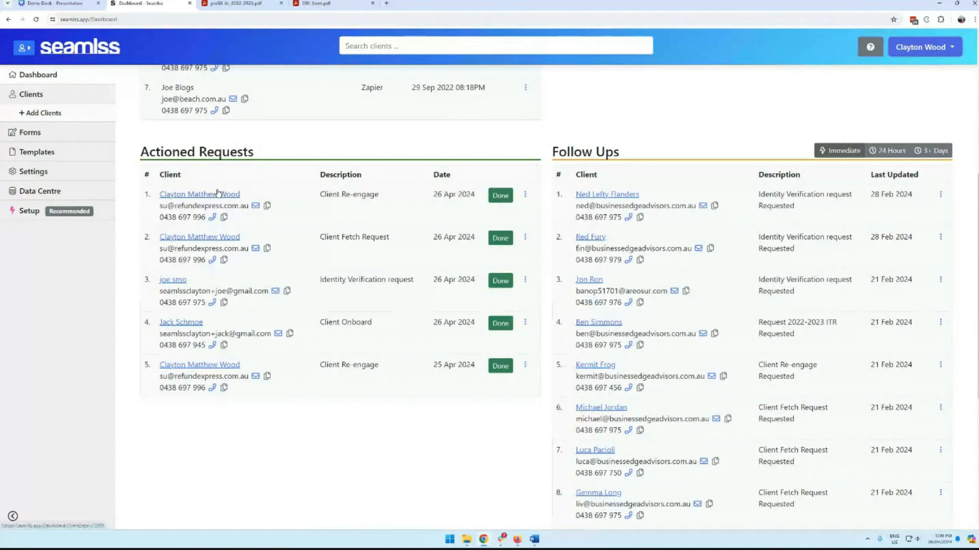
left_click(219, 197)
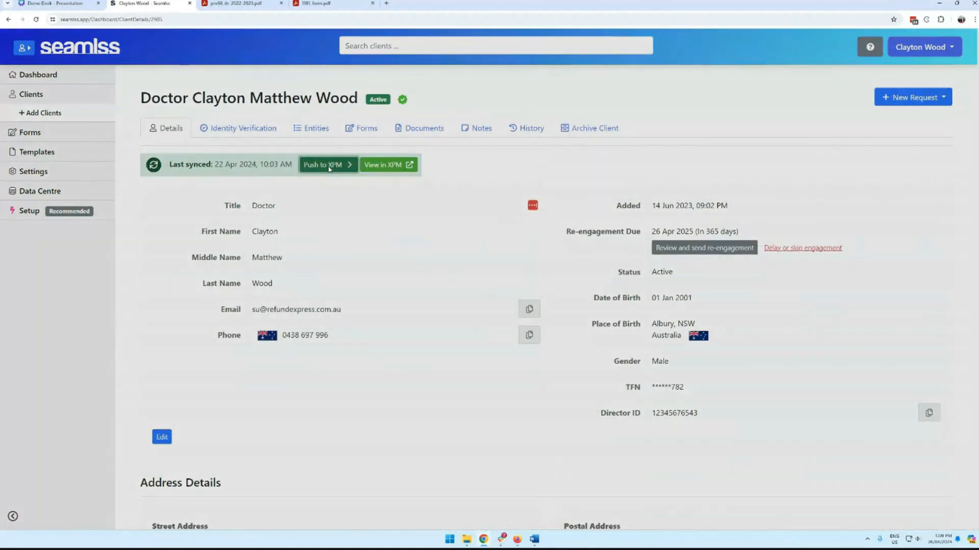
Step: Push the client to XPM, merge with the existing XPM client, and check the record in XPM
left_click(329, 169)
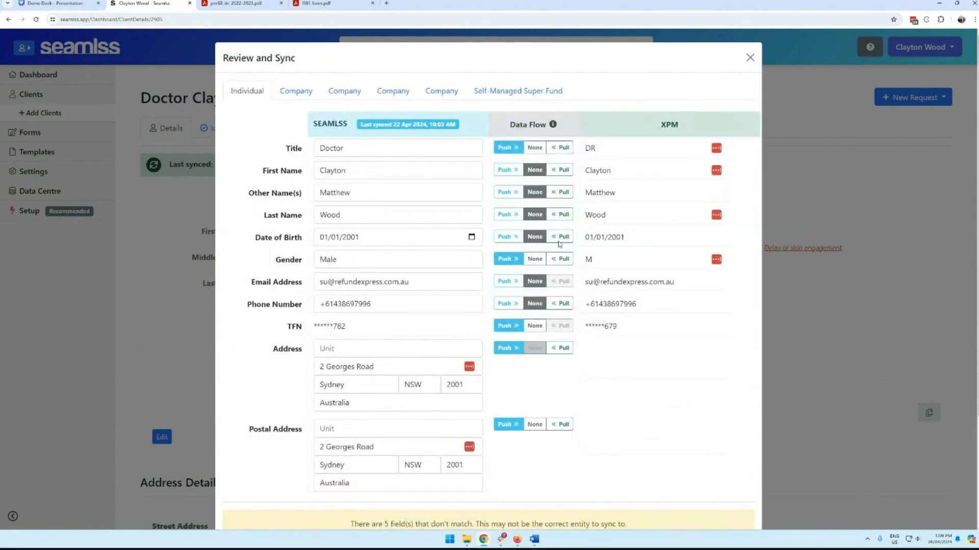
scroll(510, 413, "down", 3)
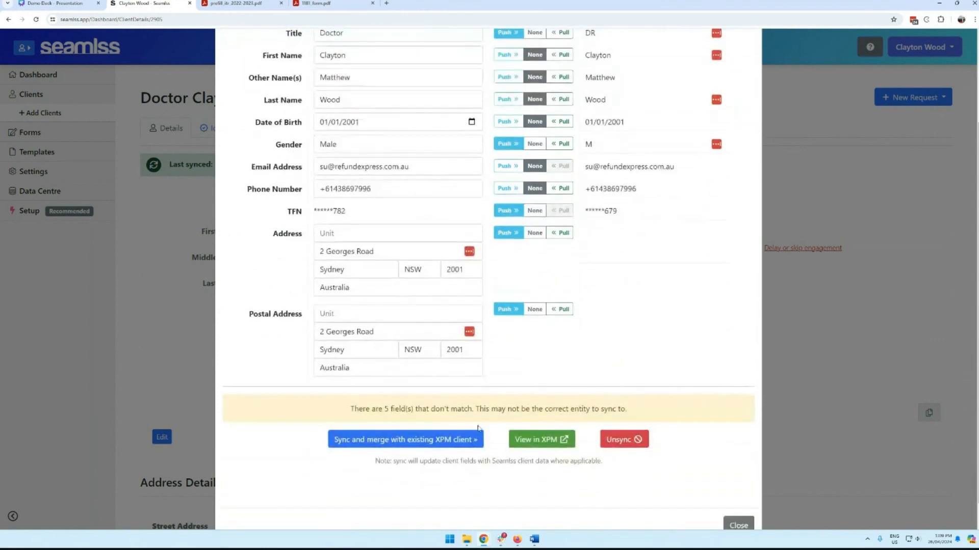
left_click(439, 439)
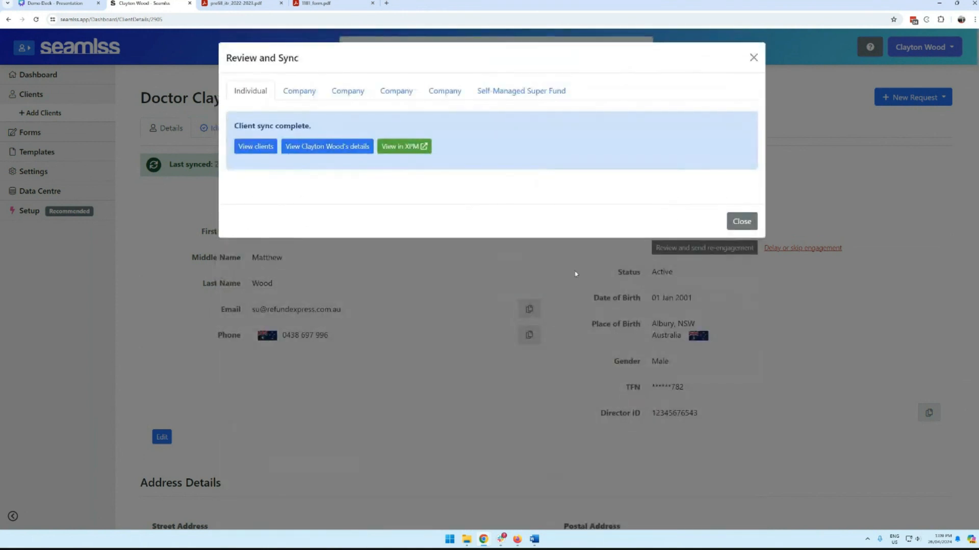
left_click(414, 147)
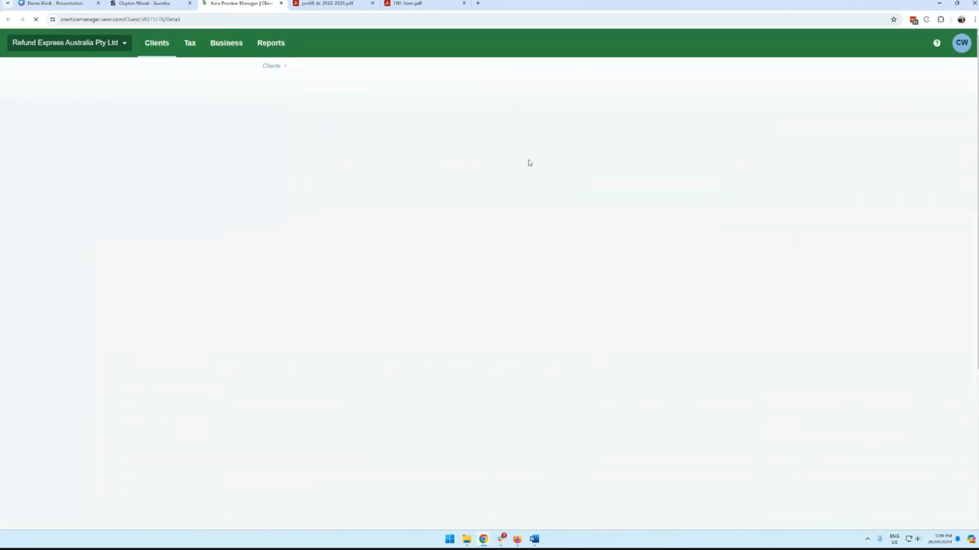
left_click(155, 10)
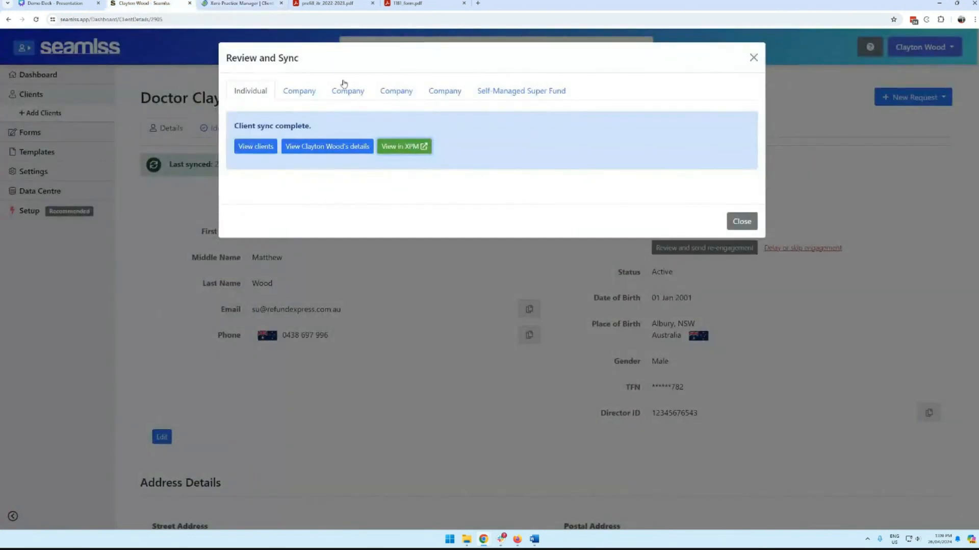
Step: Review the first company entity's sync, trying a match to WOOD & SON PTY LTD, then new XPM company
left_click(301, 90)
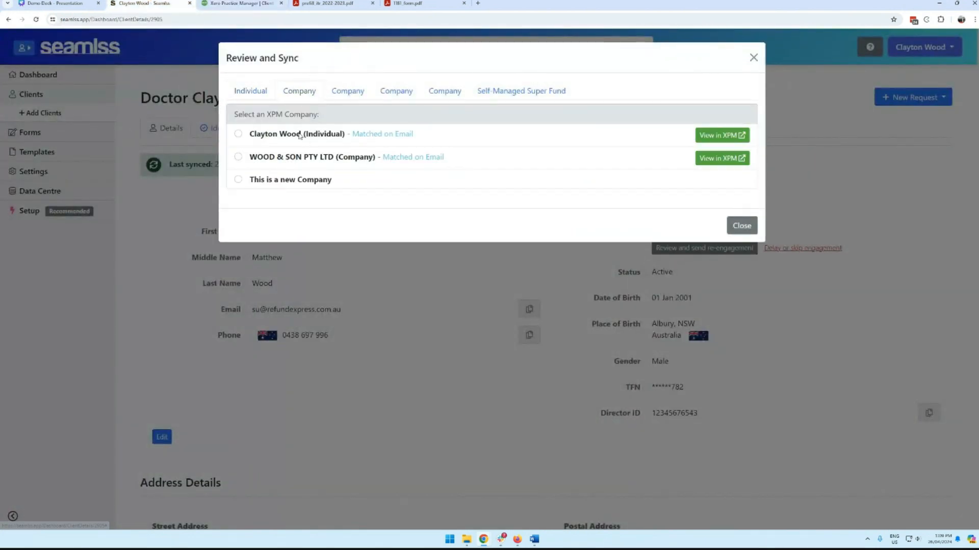
left_click(238, 133)
left_click(237, 156)
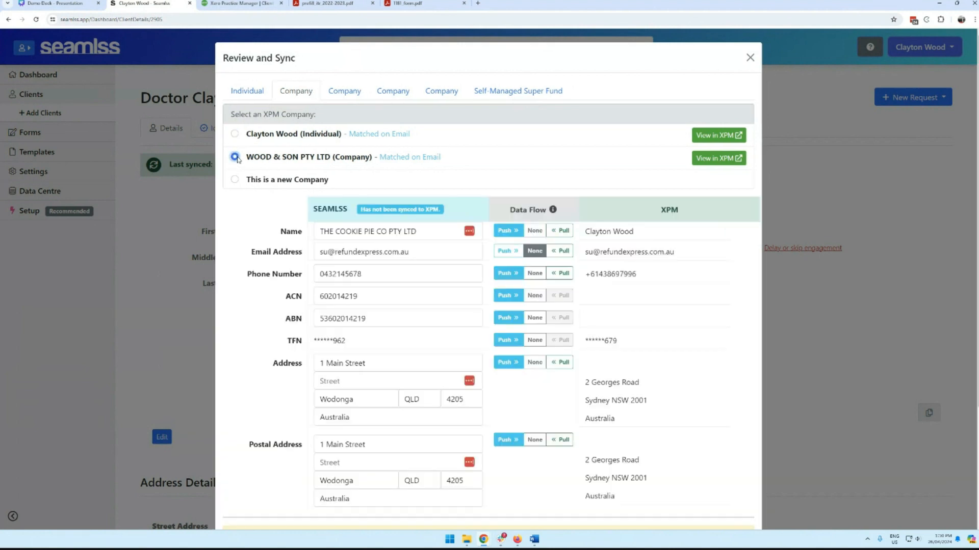
left_click(236, 180)
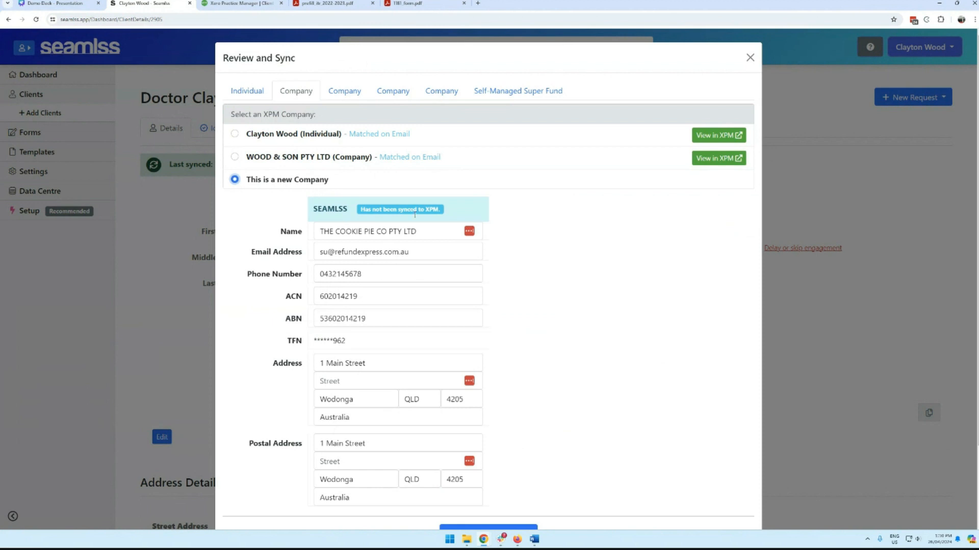
scroll(533, 275, "down", 2)
scroll(533, 276, "up", 2)
Step: Review each entity's sync details, unlink ACTION QUEEN PTY. LTD. from XPM, and close the review
left_click(352, 93)
left_click(402, 90)
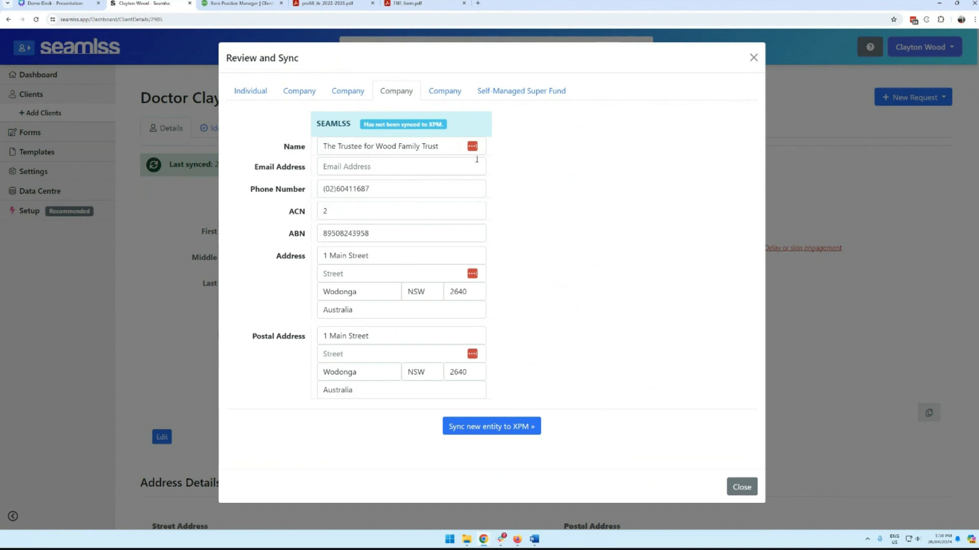
left_click(444, 92)
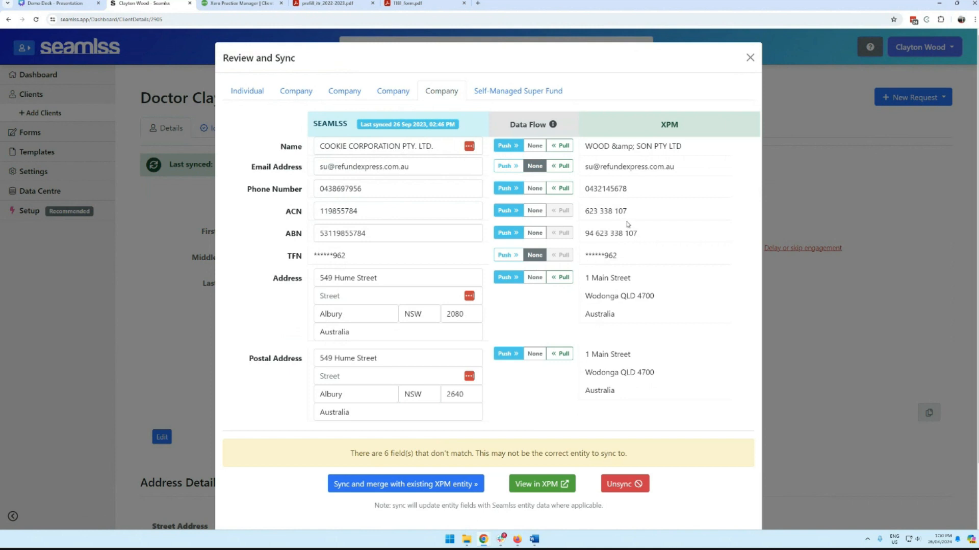
left_click(235, 92)
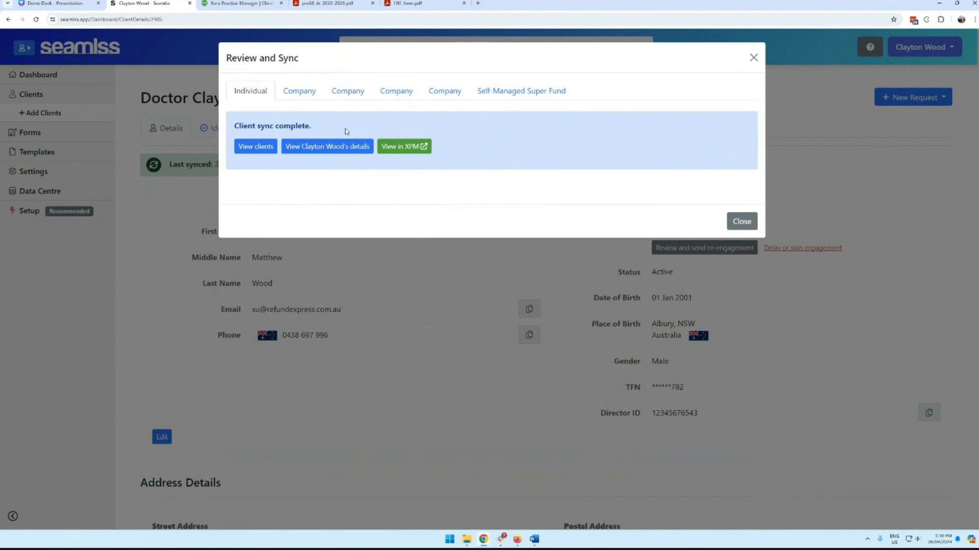
left_click(362, 92)
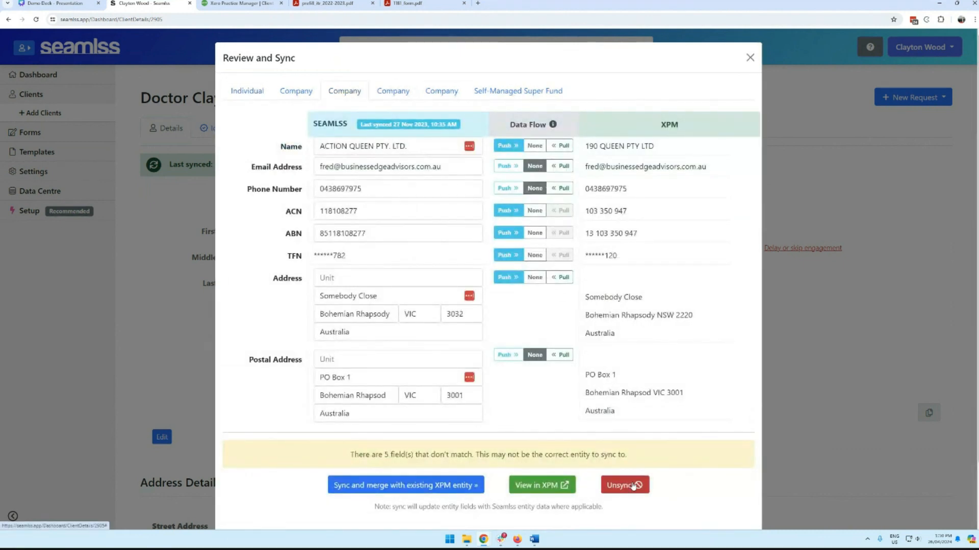
left_click(632, 484)
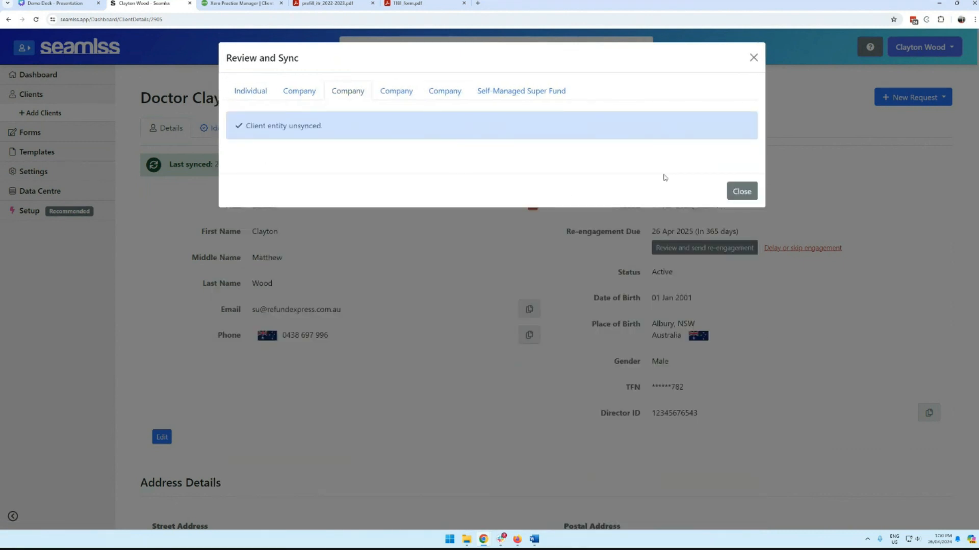
left_click(741, 191)
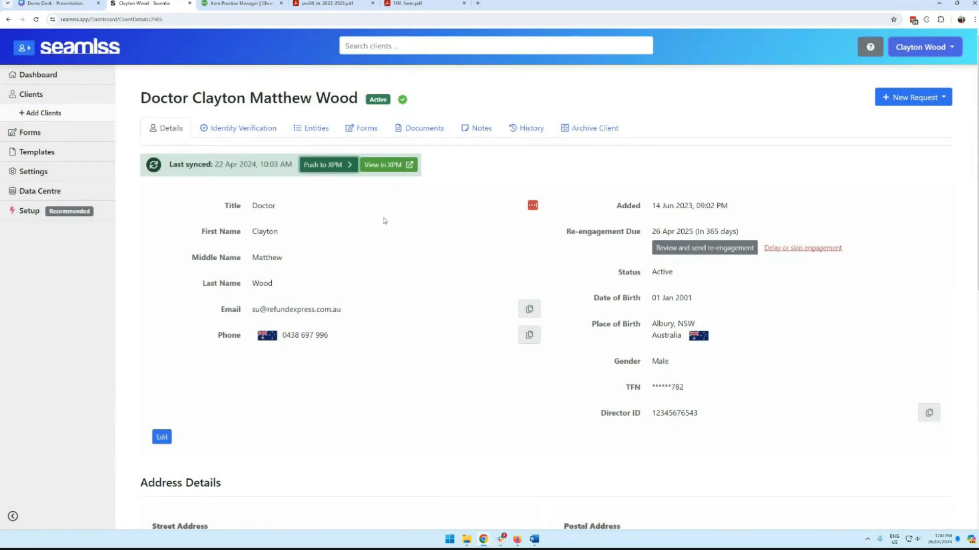
Step: Review the client's expanded ITR 2022-2023 answers in the Forms tab
left_click(346, 134)
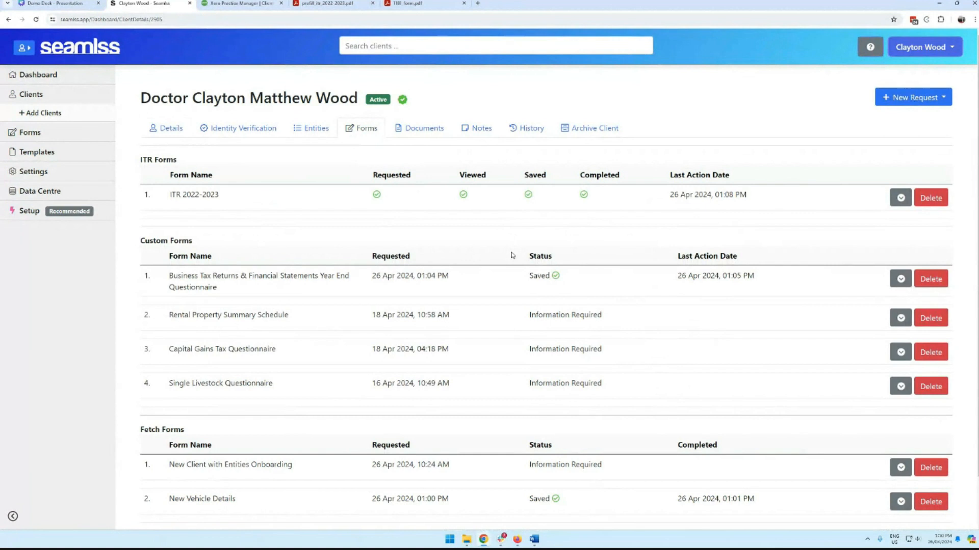
left_click(901, 197)
scroll(592, 175, "down", 2)
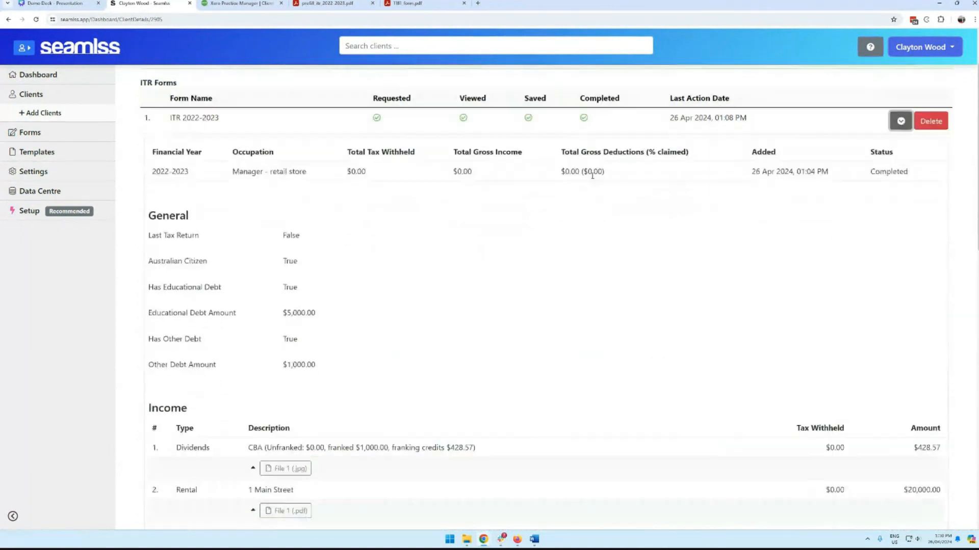
scroll(647, 247, "down", 5)
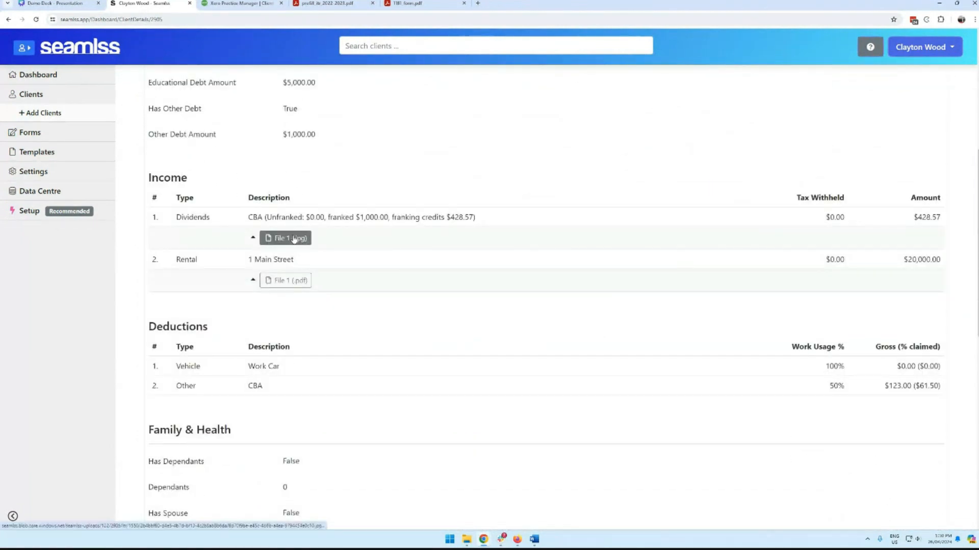
scroll(450, 278, "down", 4)
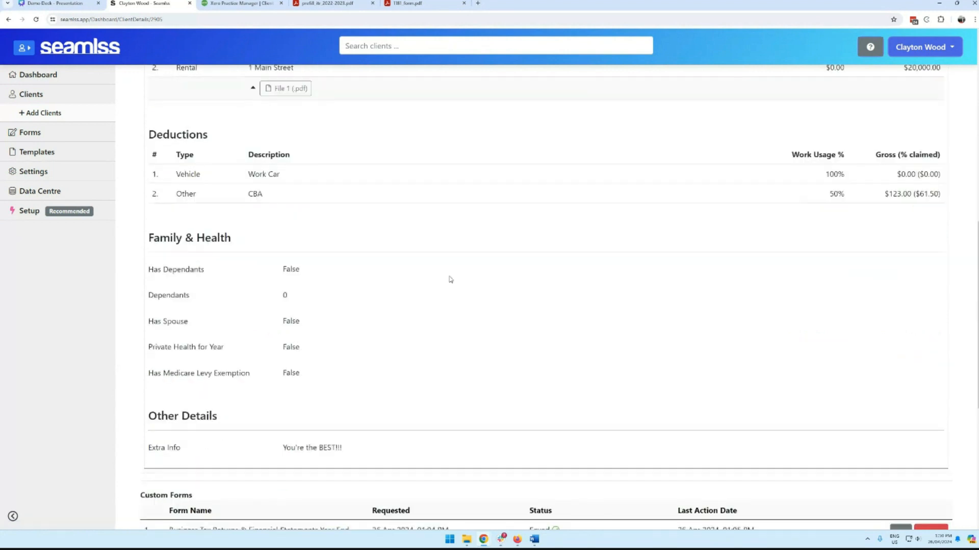
scroll(485, 319, "up", 10)
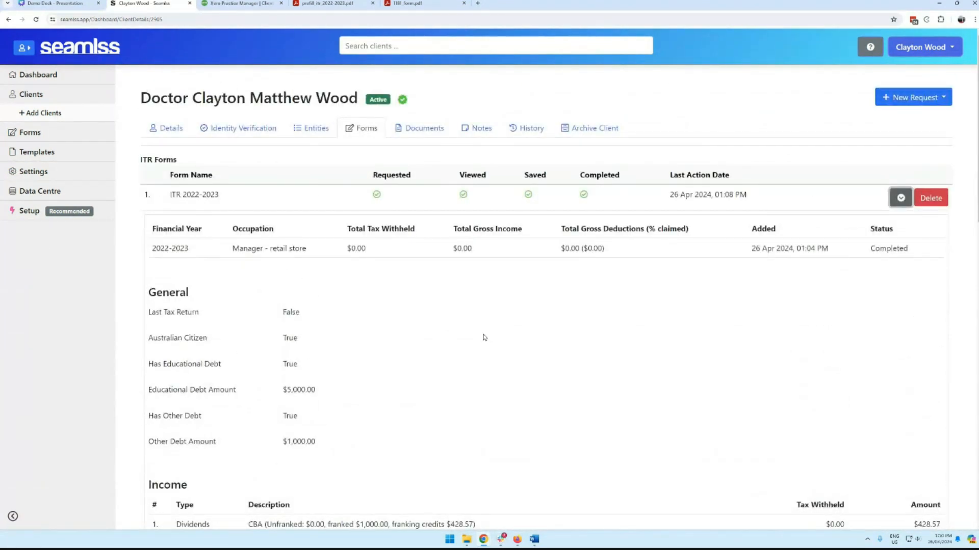
Step: Generate the 2022-2023 ITR PDF from the Documents list and open it
left_click(436, 133)
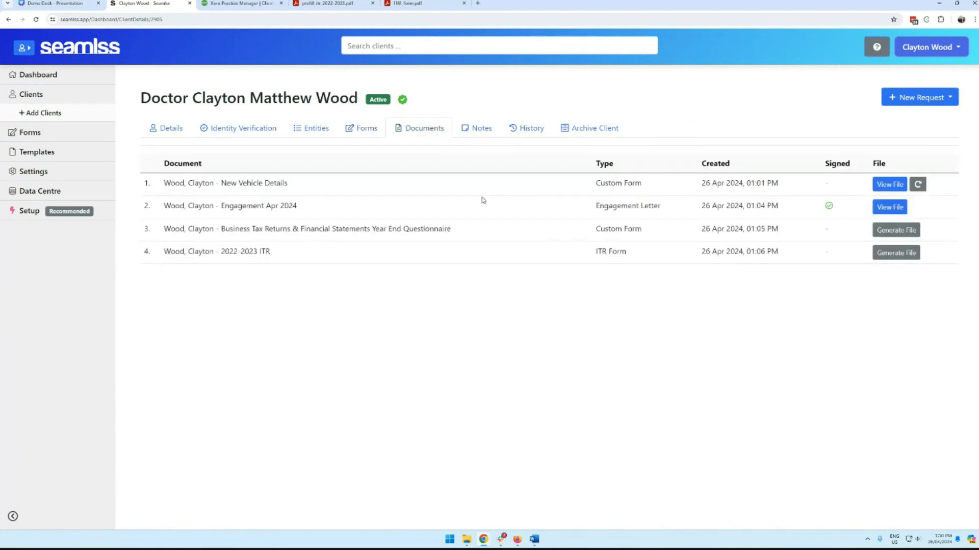
left_click(896, 253)
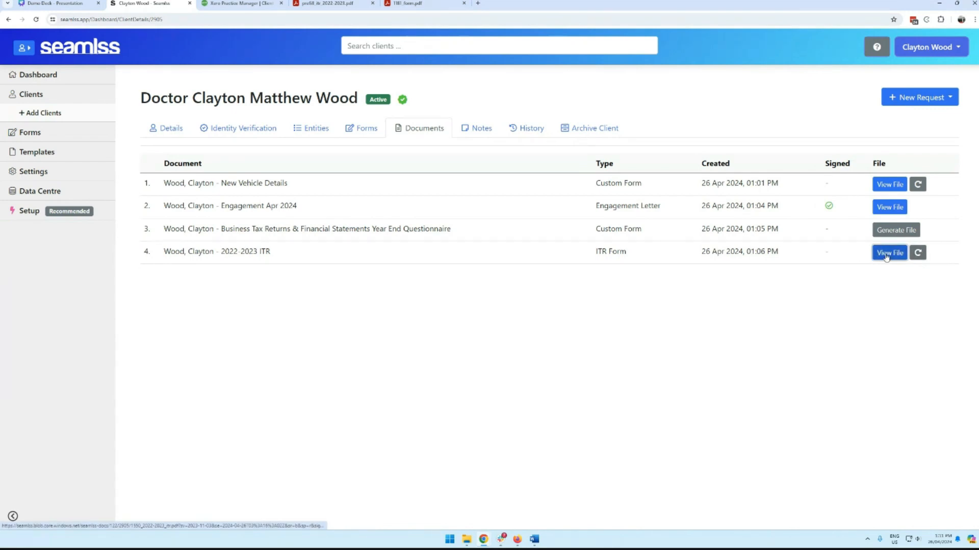
left_click(885, 254)
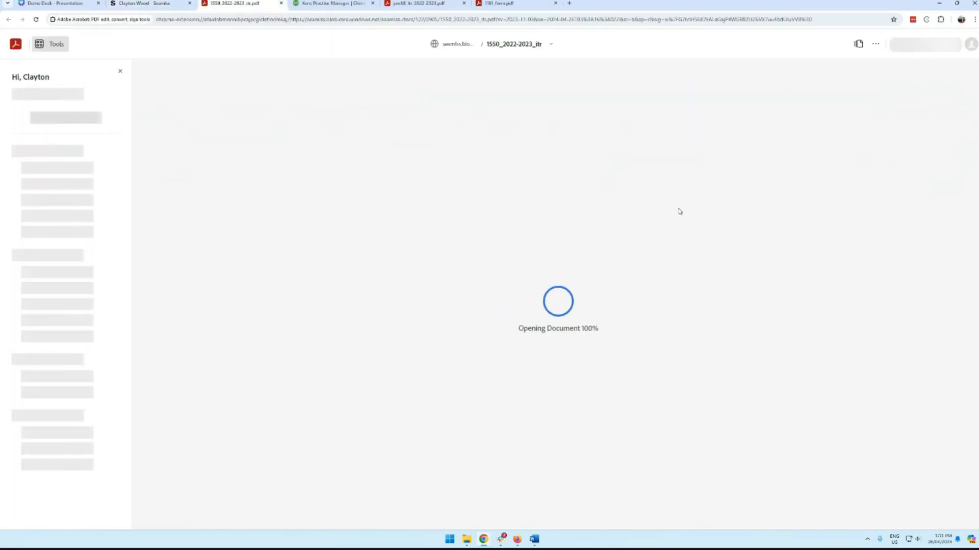
Step: Read through all four pages of the 1550_2022-2023_itr PDF, then return to the client's Seamlss tab
scroll(649, 164, "down", 5)
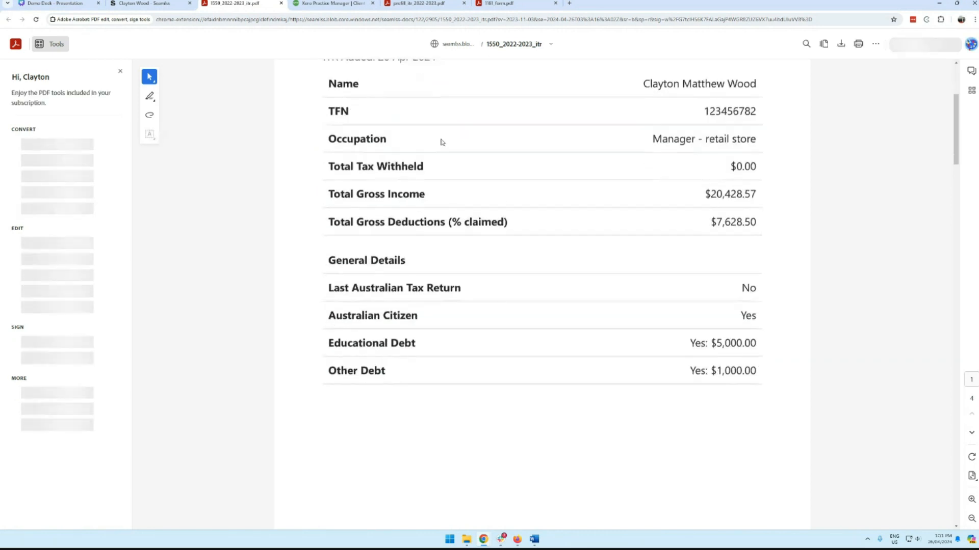
scroll(604, 263, "down", 10)
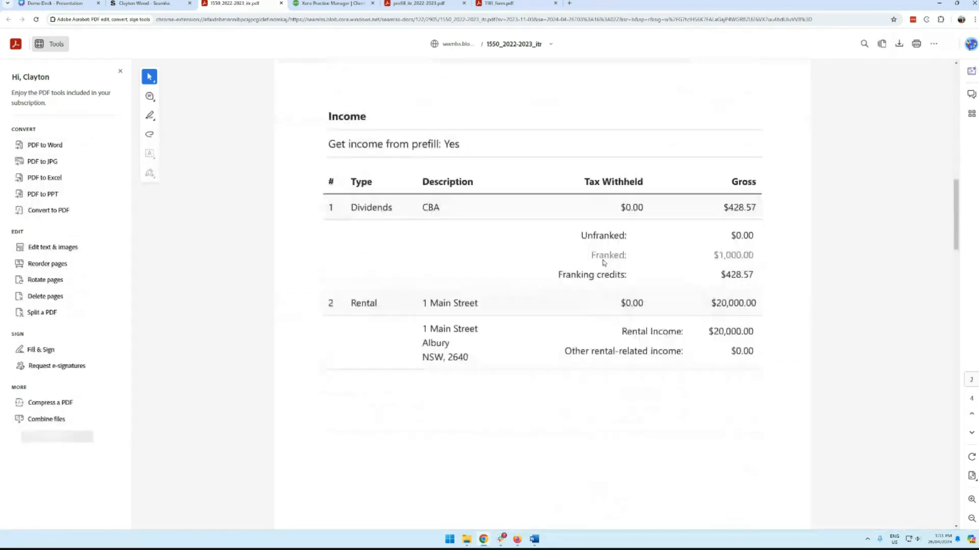
scroll(583, 196, "down", 15)
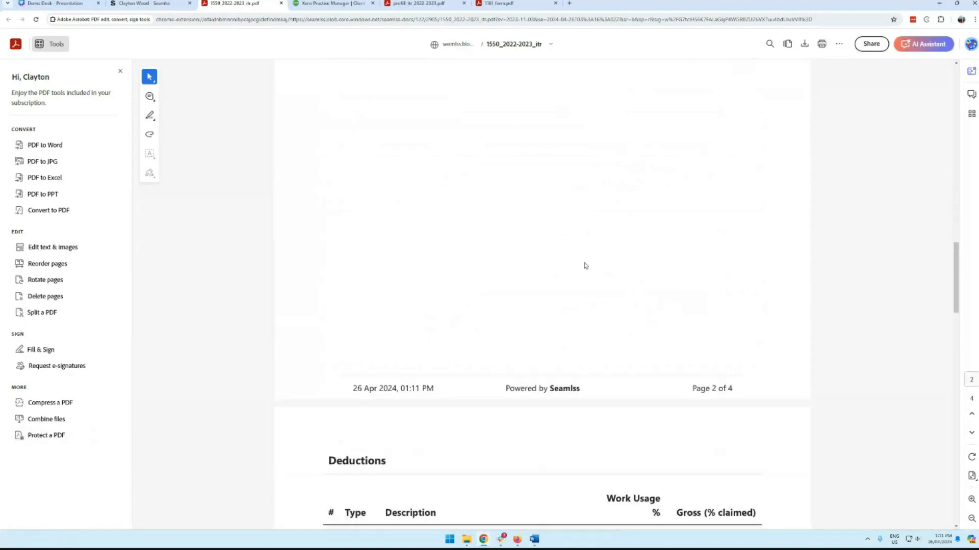
scroll(589, 251, "down", 2)
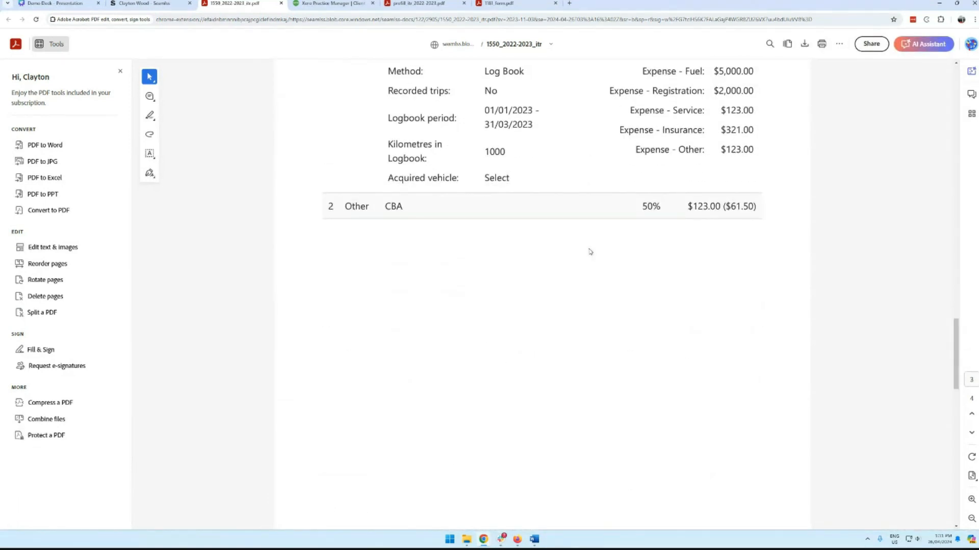
scroll(590, 251, "down", 10)
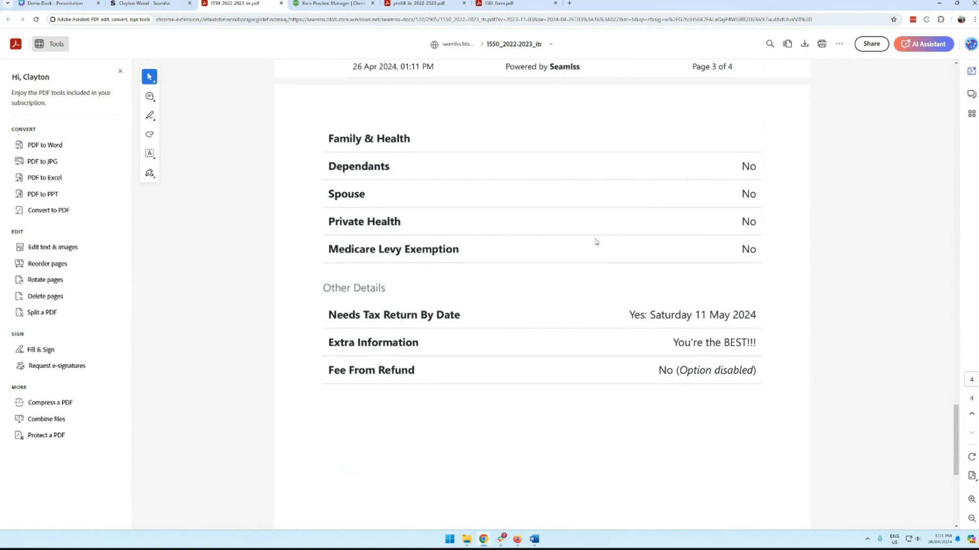
scroll(597, 242, "up", 20)
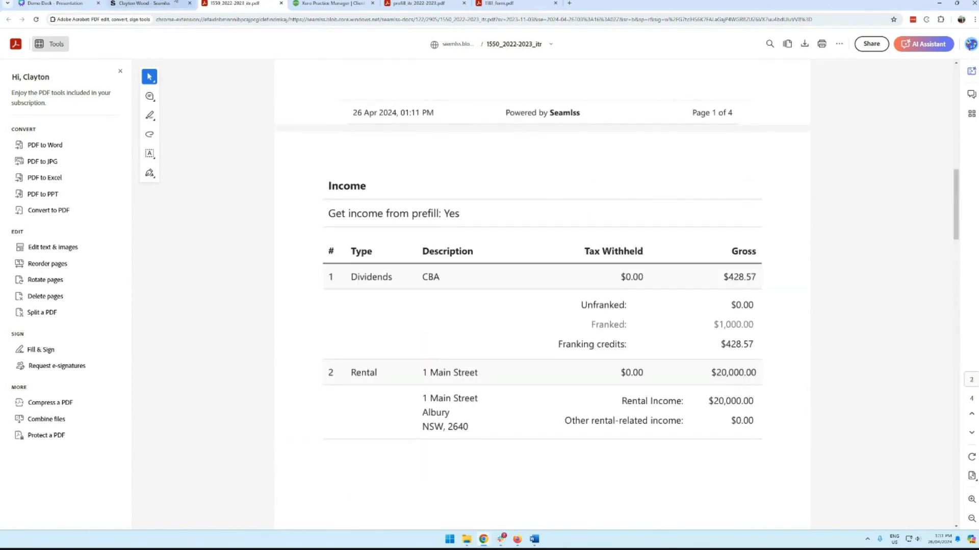
left_click(145, 3)
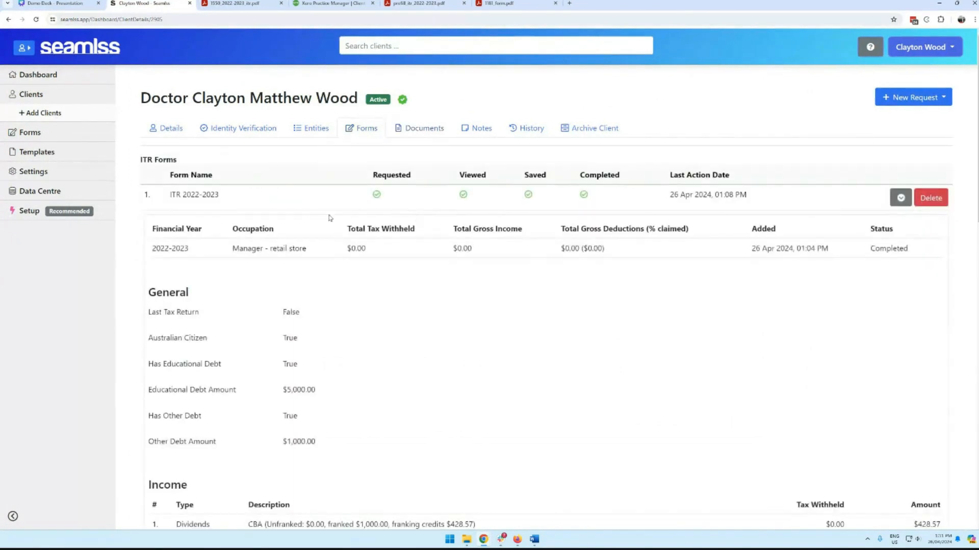
Step: Collapse the ITR row, then generate and open the Business Tax Returns questionnaire PDF from Documents
left_click(901, 198)
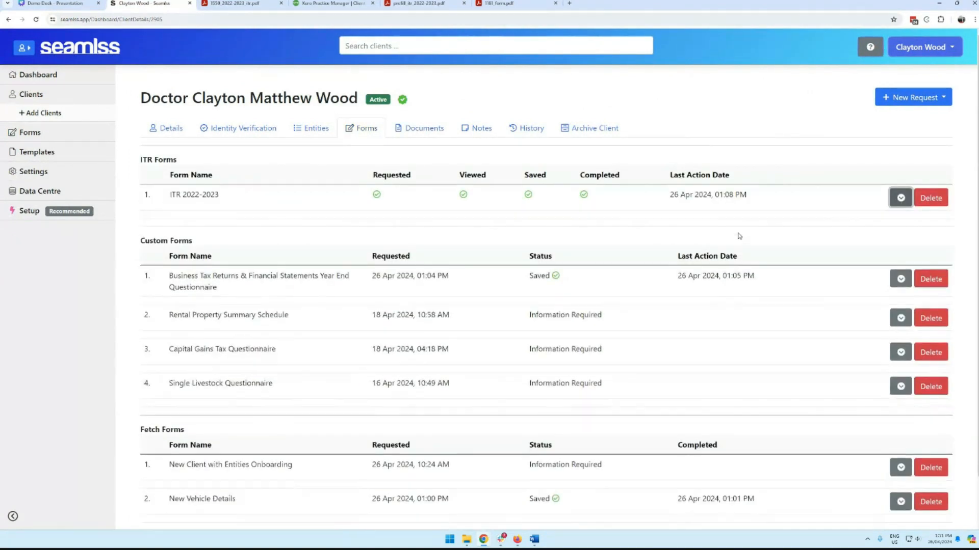
scroll(739, 236, "down", 1)
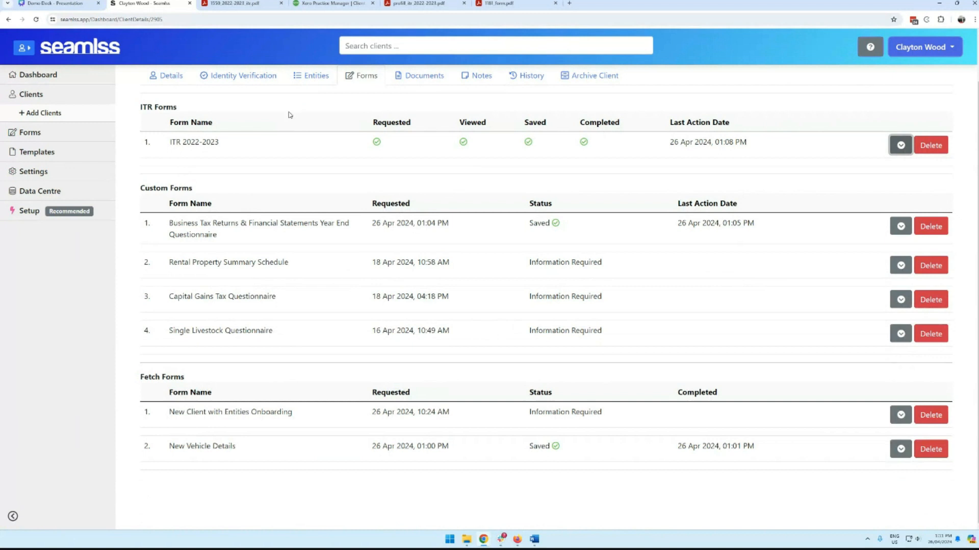
scroll(344, 206, "up", 1)
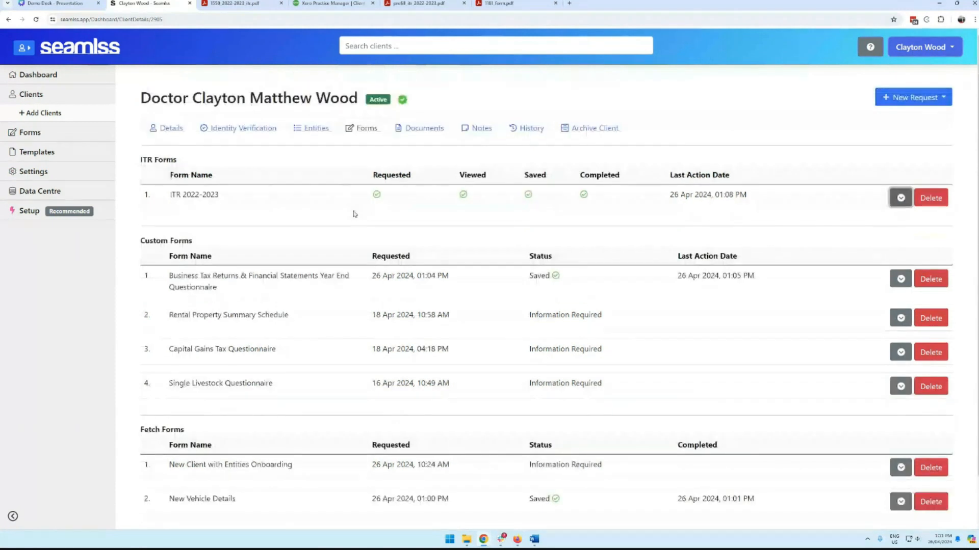
left_click(417, 129)
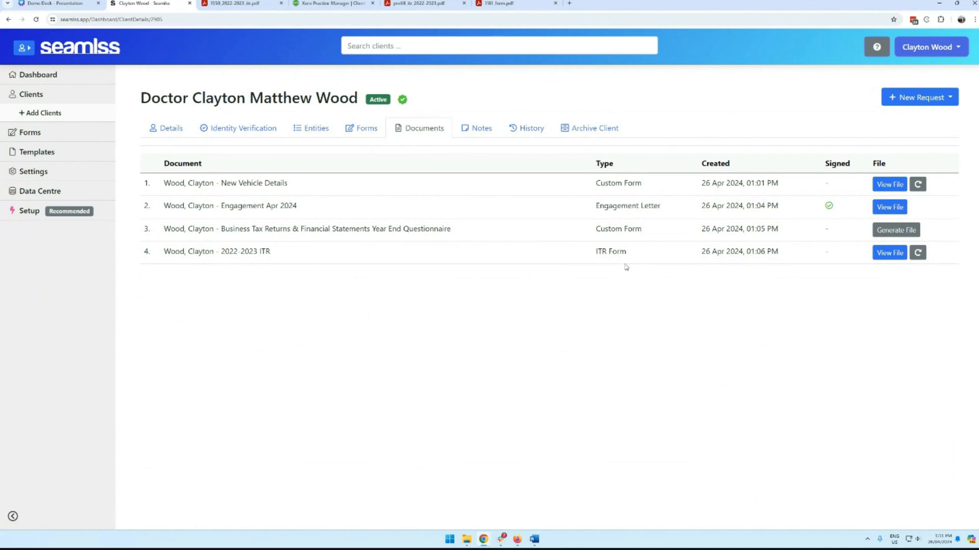
left_click(883, 228)
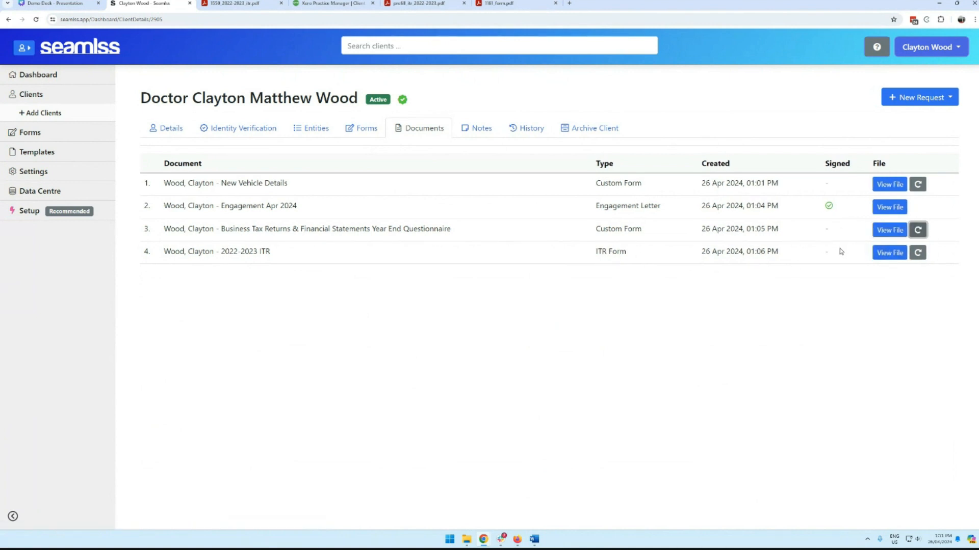
left_click(891, 234)
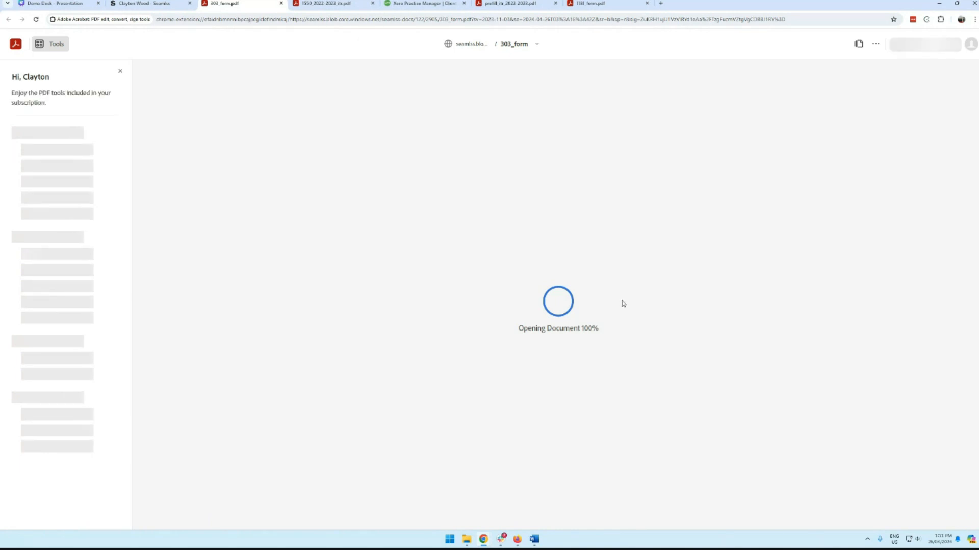
Step: Read through 303_form.pdf's uploaded-file answers, then switch back to the client's Seamlss documents list
scroll(627, 304, "down", 4)
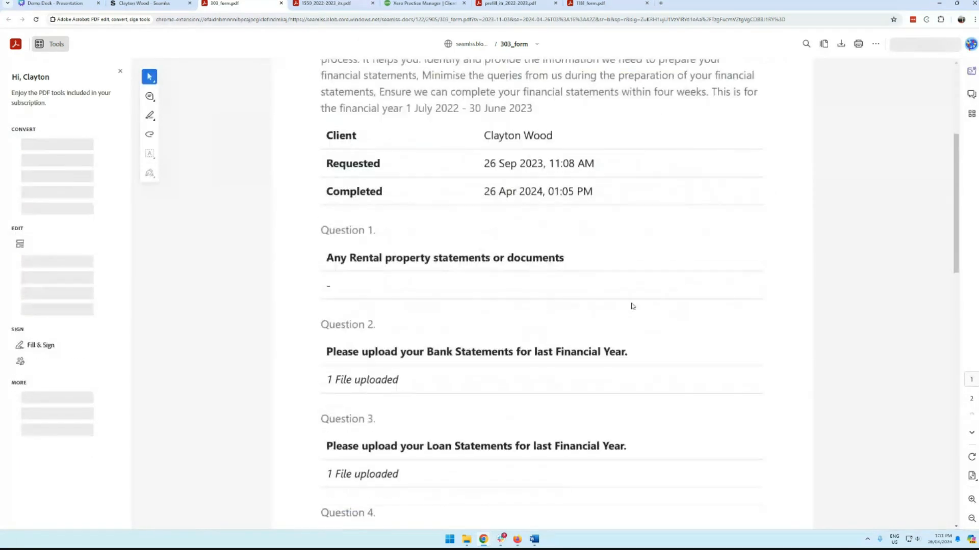
scroll(606, 346, "down", 3)
scroll(587, 380, "down", 2)
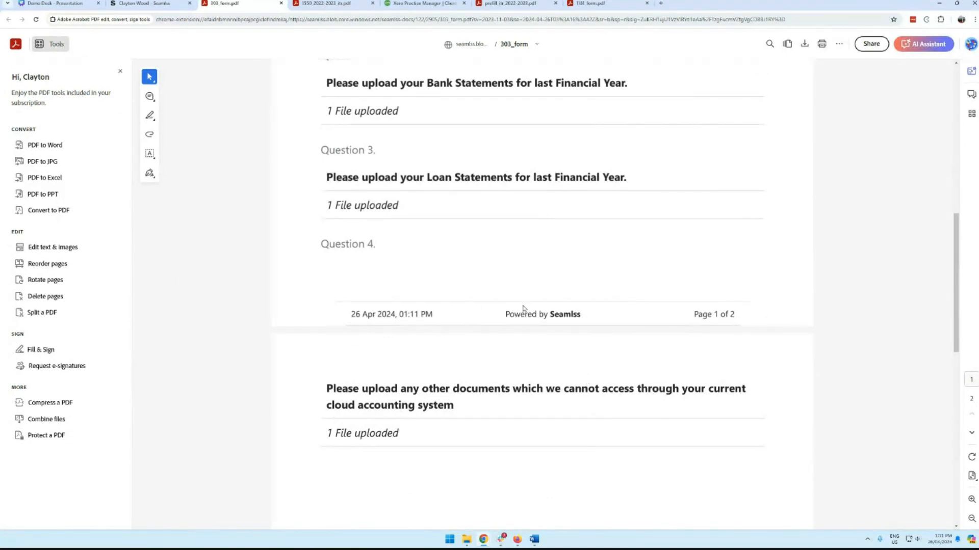
scroll(535, 309, "up", 10)
left_click(140, 4)
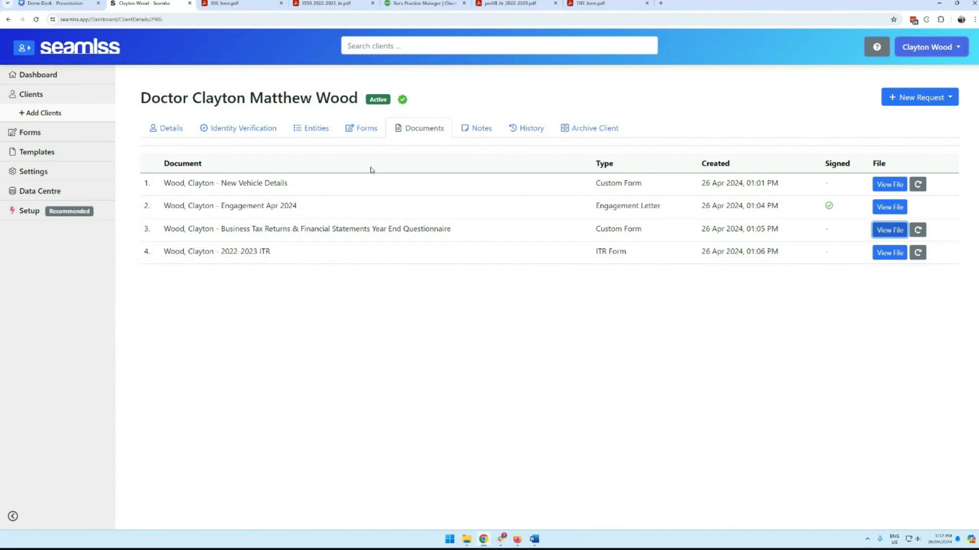
Step: Review the client's personal details in Seamlss, then move to the Demo Deck presentation
left_click(182, 130)
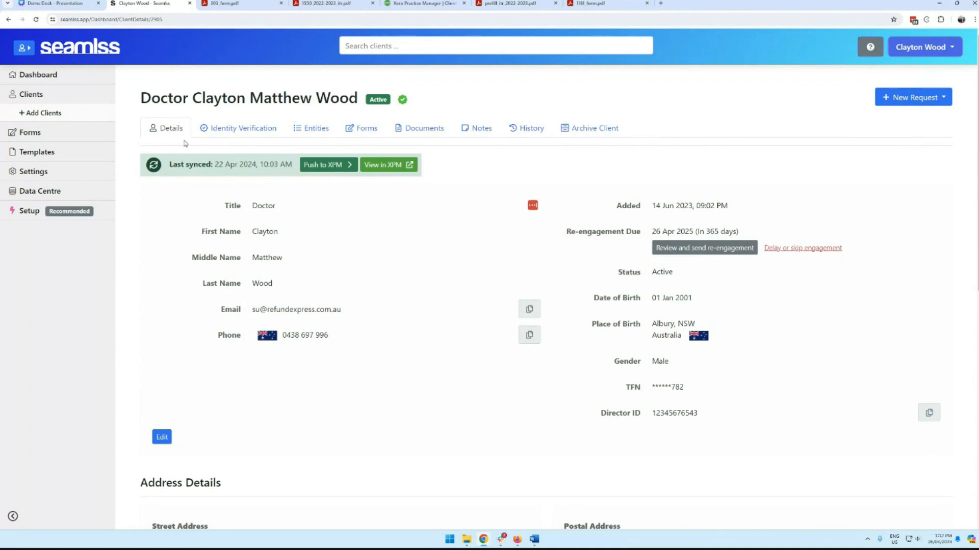
left_click(59, 3)
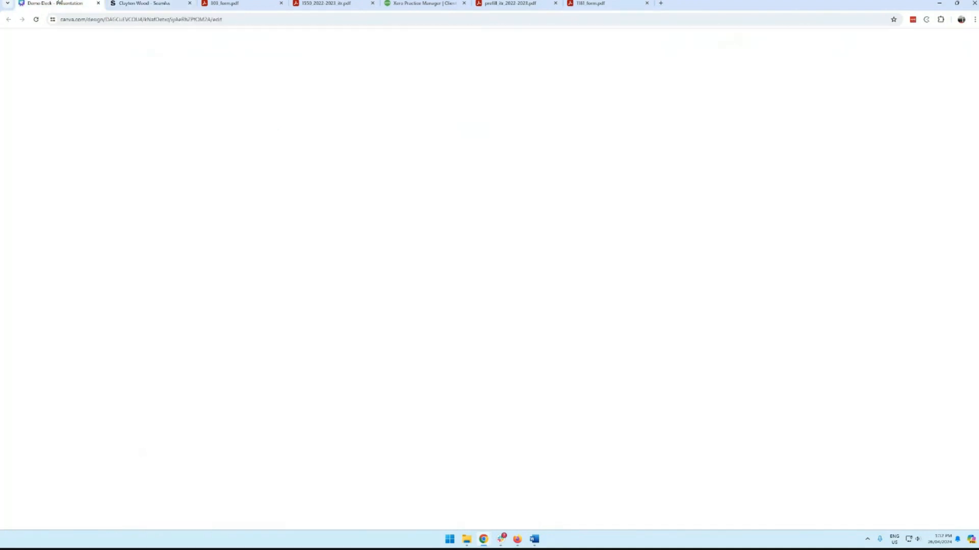